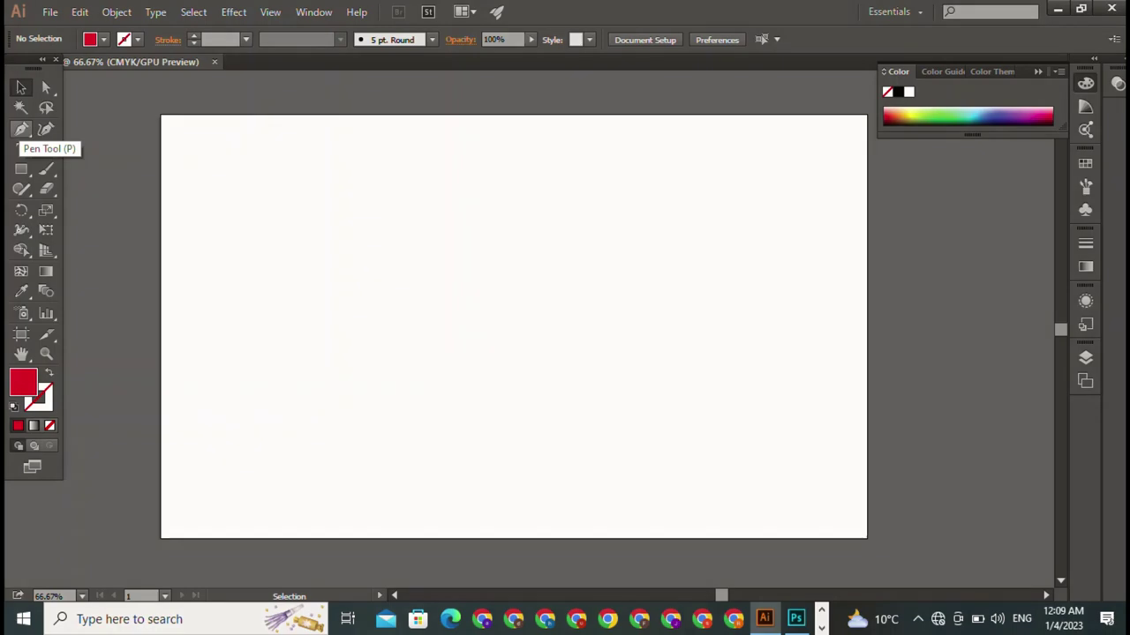
# Step: Draw a long red bar, about 285 by 42 pt, near the top of the artboard
pyautogui.click(22, 129)
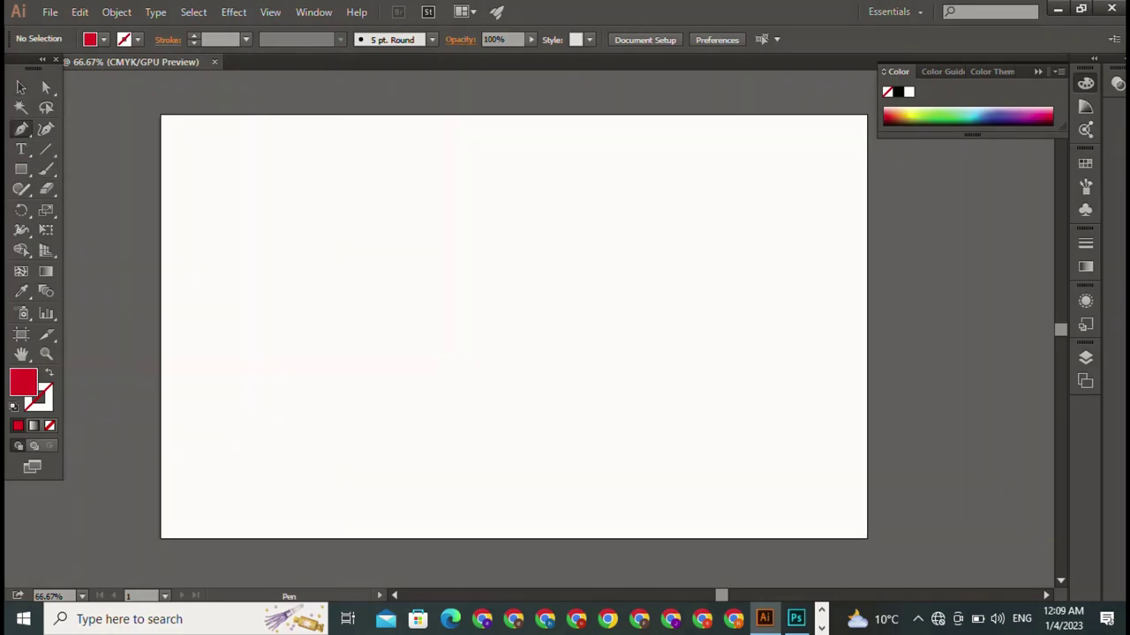
pyautogui.click(22, 169)
pyautogui.moveTo(307, 162)
pyautogui.mouseDown()
pyautogui.moveTo(519, 179)
pyautogui.moveTo(468, 185)
pyautogui.mouseUp()
# Step: Alt-drag two copies of the red bar below it, making three stacked bars
pyautogui.click(21, 87)
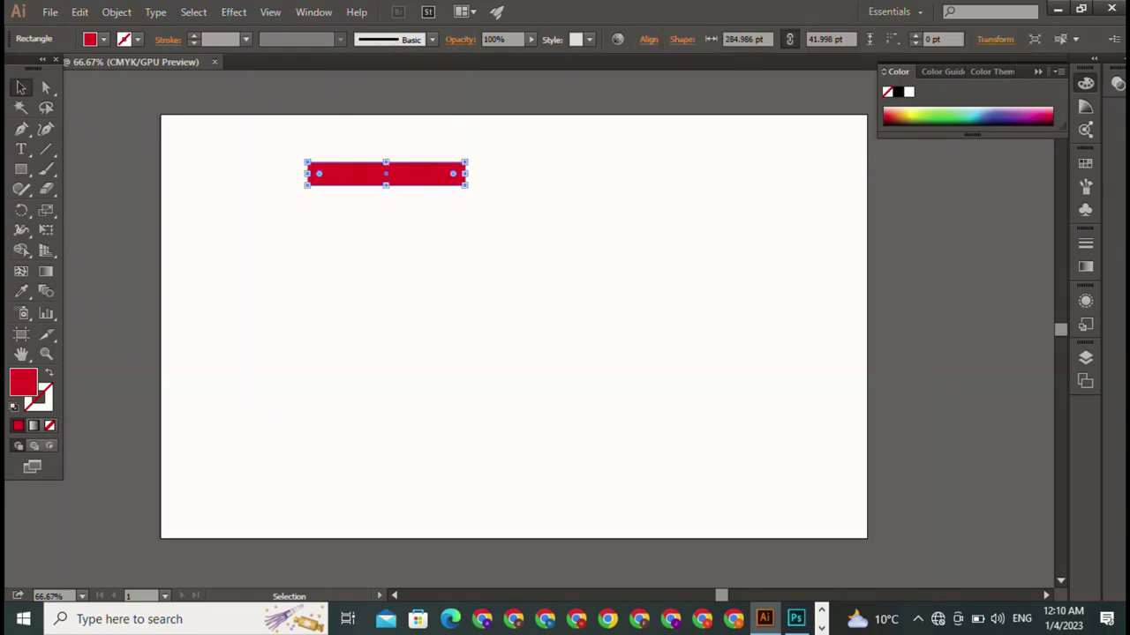
pyautogui.moveTo(385, 173); pyautogui.dragTo(392, 339)
pyautogui.press('alt')
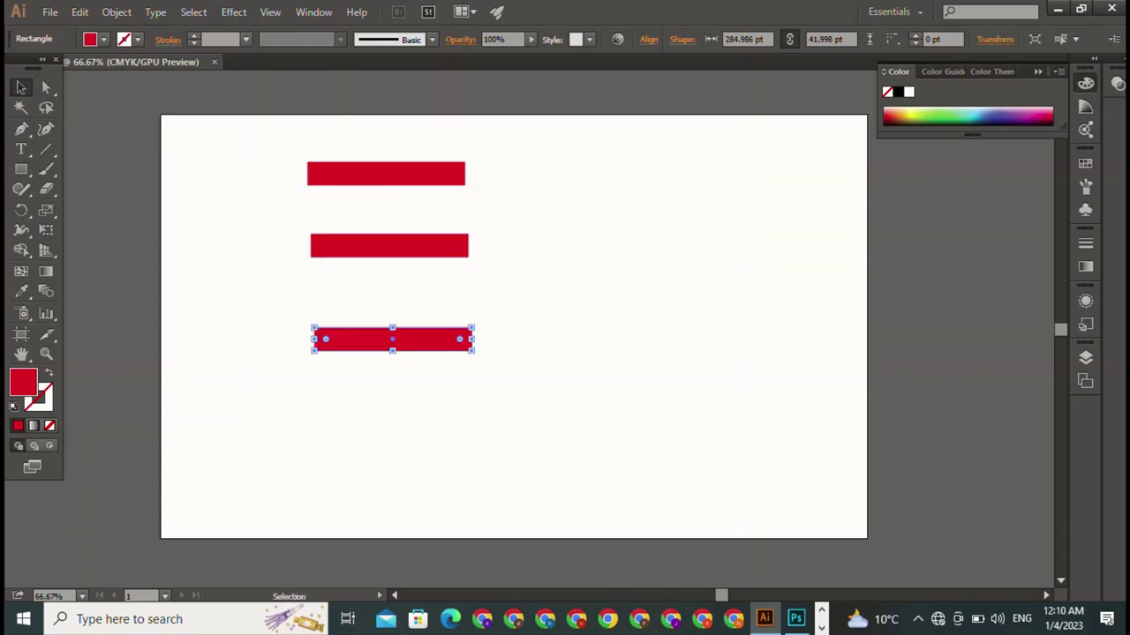
pyautogui.hotkey('ctrl', 'shift', 'a')
# Step: Centre-align the three red bars horizontally
pyautogui.moveTo(436, 134); pyautogui.dragTo(394, 374)
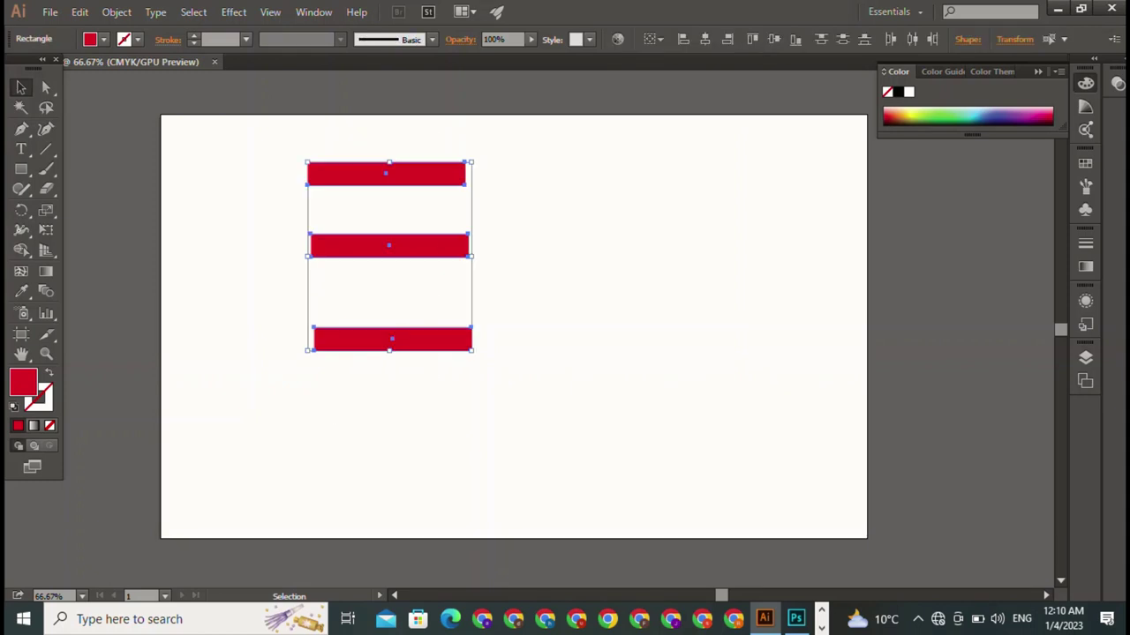
pyautogui.click(705, 39)
pyautogui.hotkey('ctrl', 'shift', 'a')
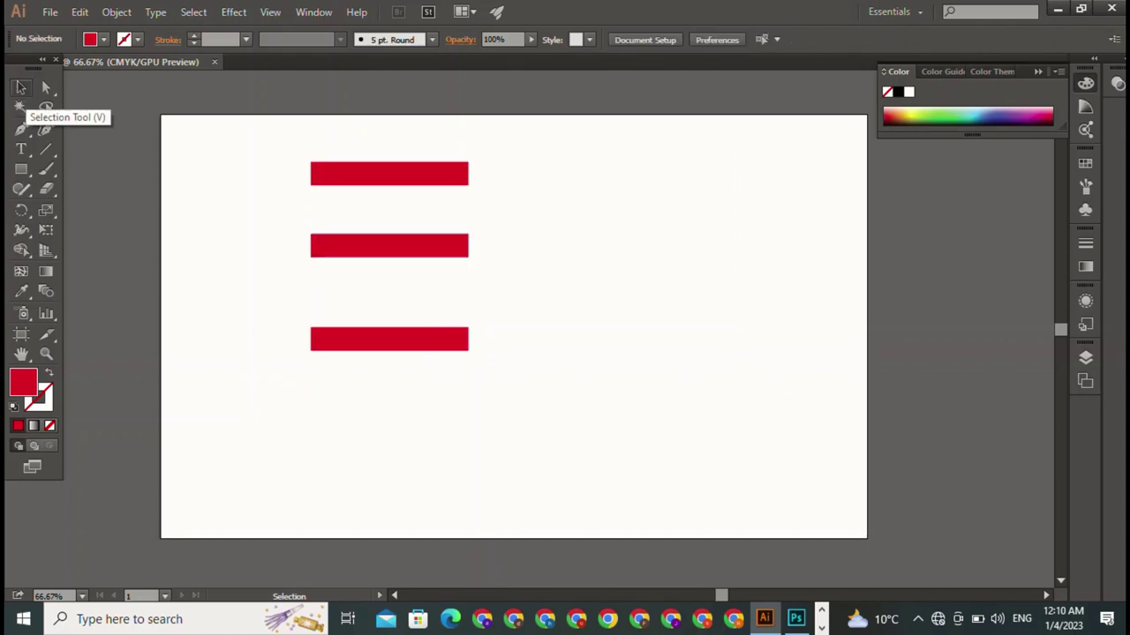
# Step: Copy the top bar, rotate it 90° to vertical and place it at the bars' left ends
pyautogui.click(388, 173)
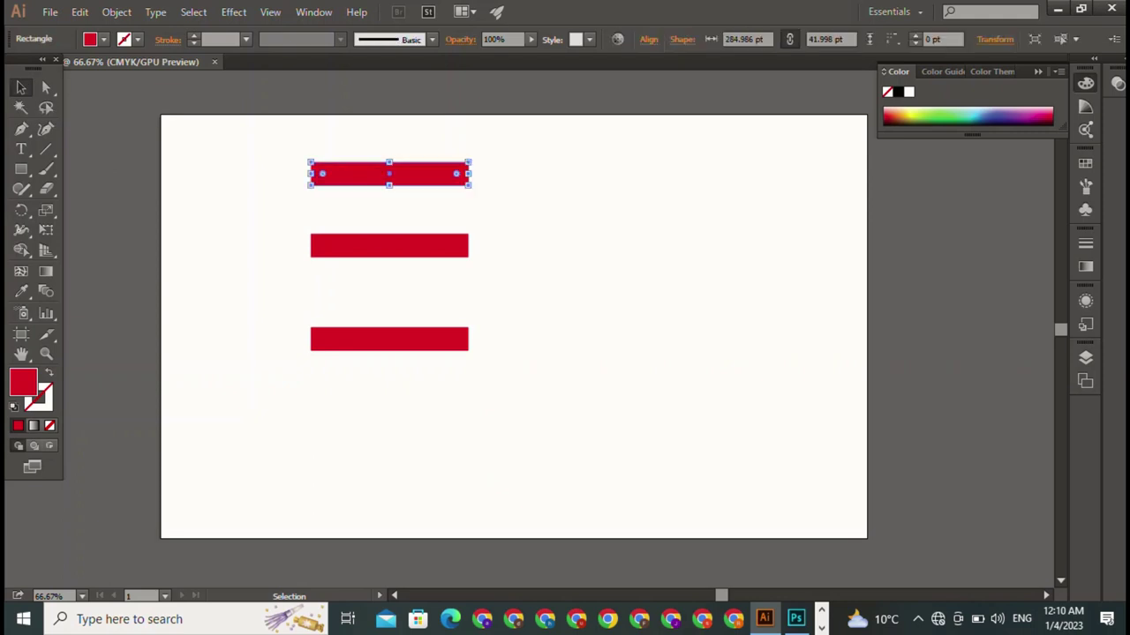
pyautogui.moveTo(389, 173); pyautogui.dragTo(231, 250)
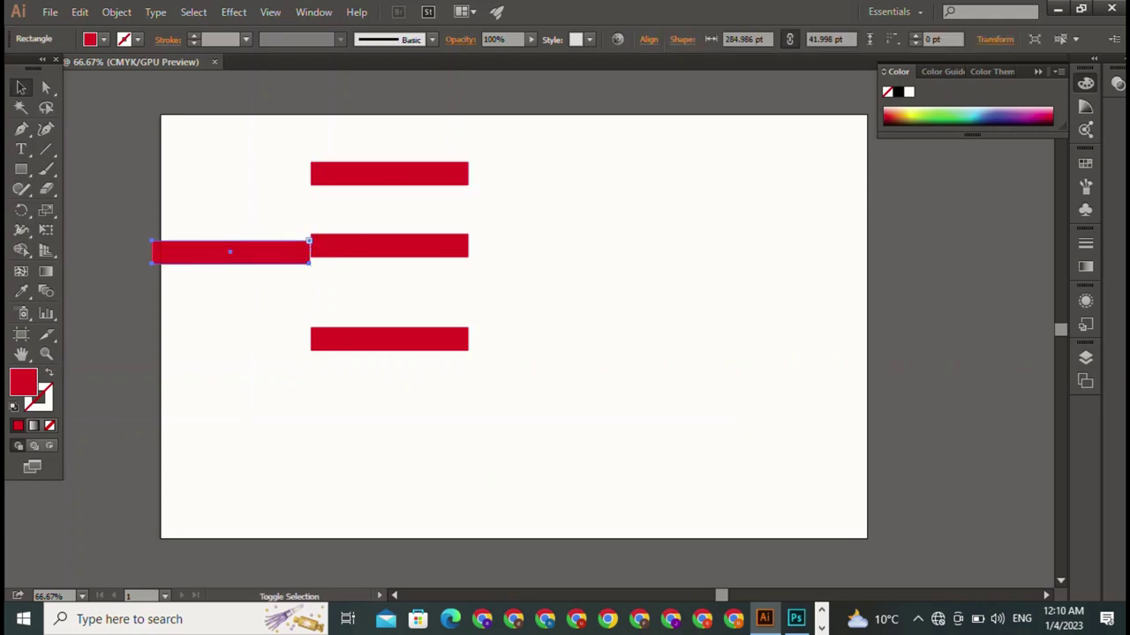
pyautogui.moveTo(319, 245); pyautogui.dragTo(304, 395)
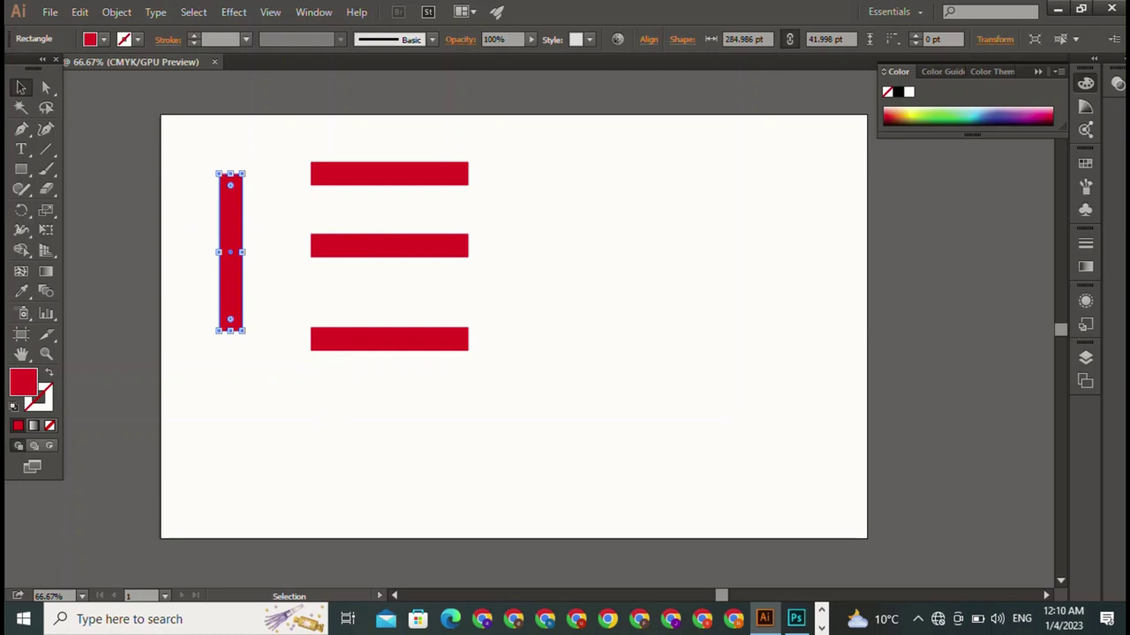
pyautogui.moveTo(231, 251); pyautogui.dragTo(303, 238)
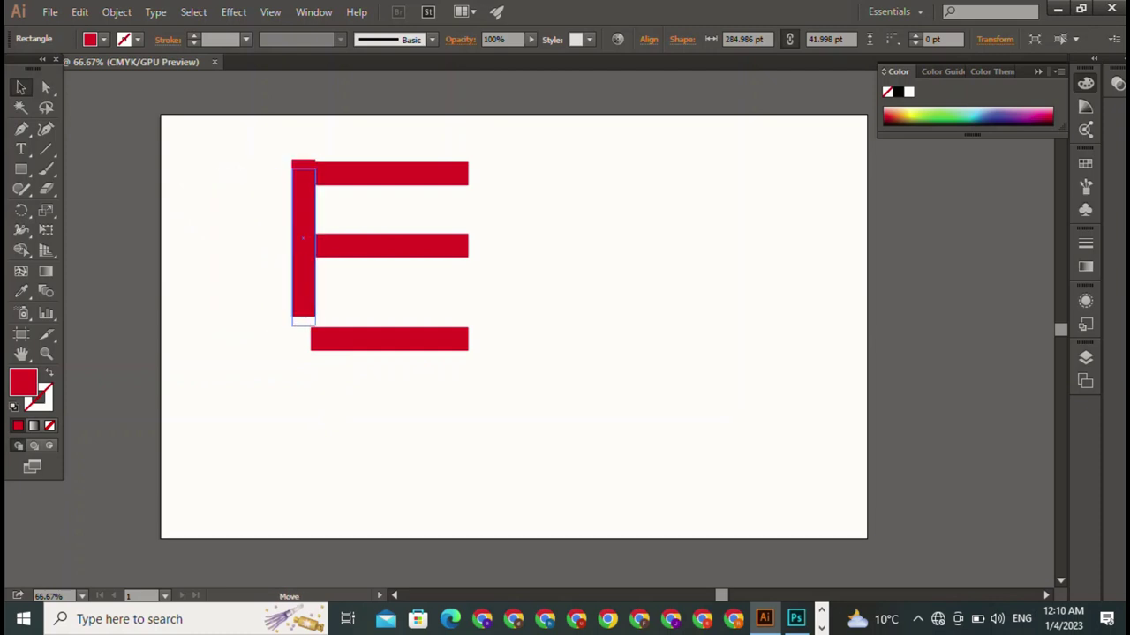
pyautogui.moveTo(303, 239); pyautogui.dragTo(303, 240)
pyautogui.hotkey('ctrl', 'shift', 'a')
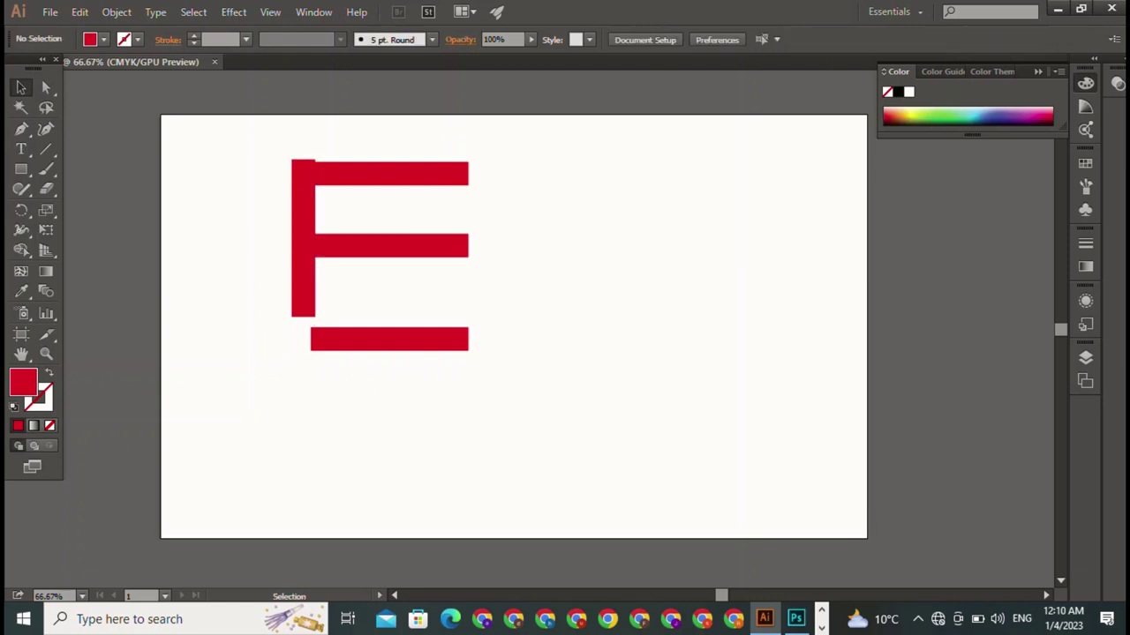
# Step: Halve the vertical spine's width to about 21 pt by dragging its left edge
pyautogui.click(303, 240)
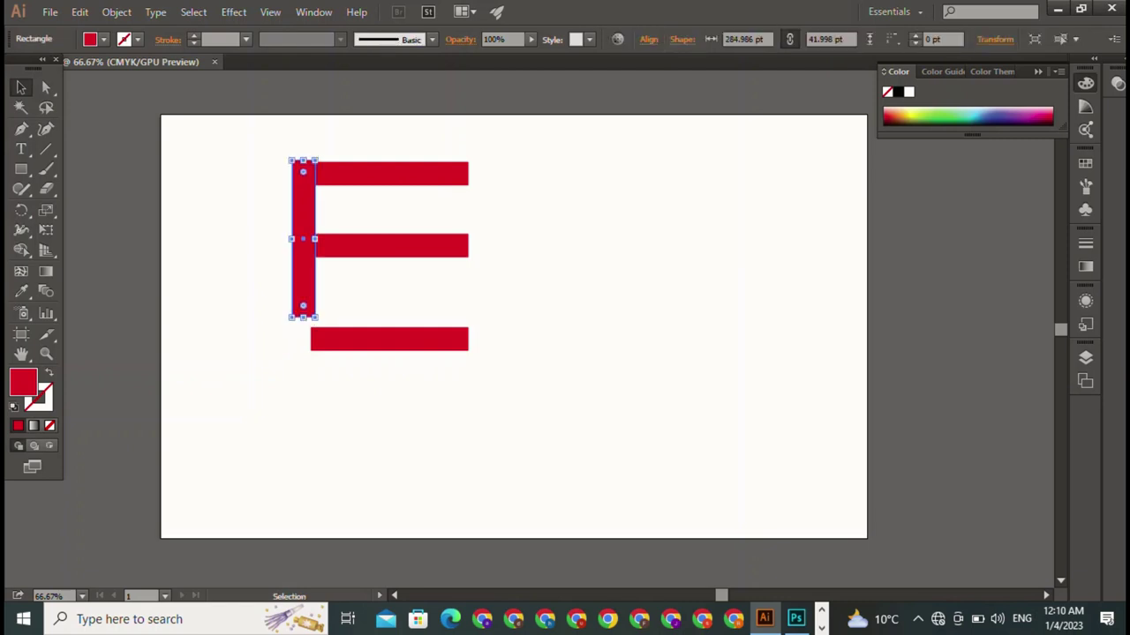
pyautogui.hotkey('ctrl', 'shift', 'a')
pyautogui.click(302, 240)
pyautogui.hotkey('ctrl', 'shift', 'a')
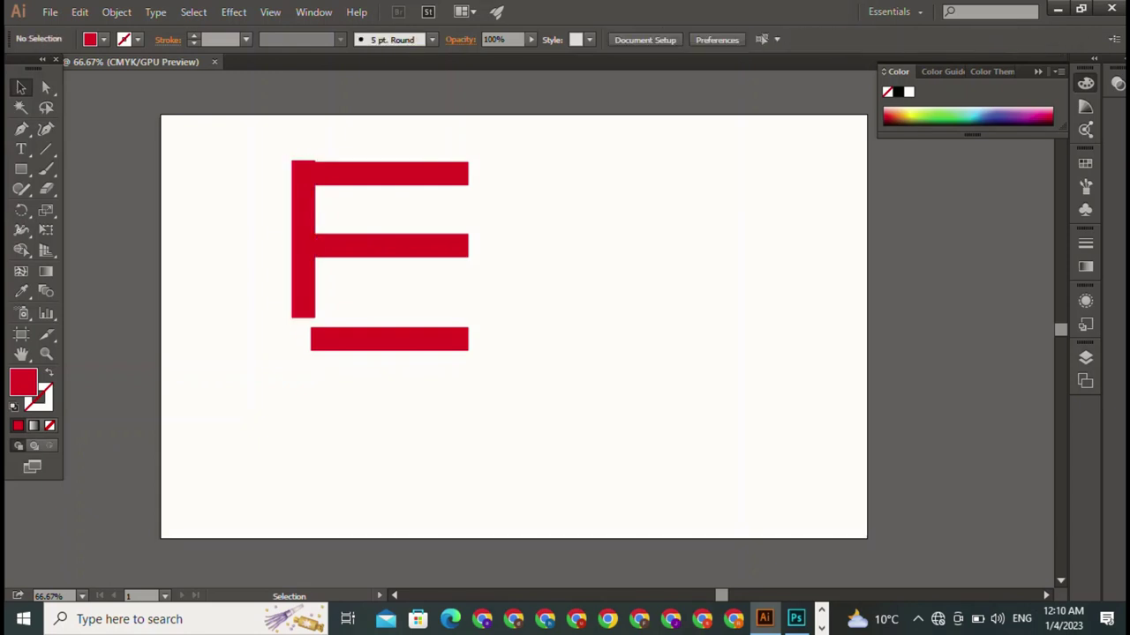
pyautogui.click(303, 240)
pyautogui.hotkey('ctrl', 'shift', 'a')
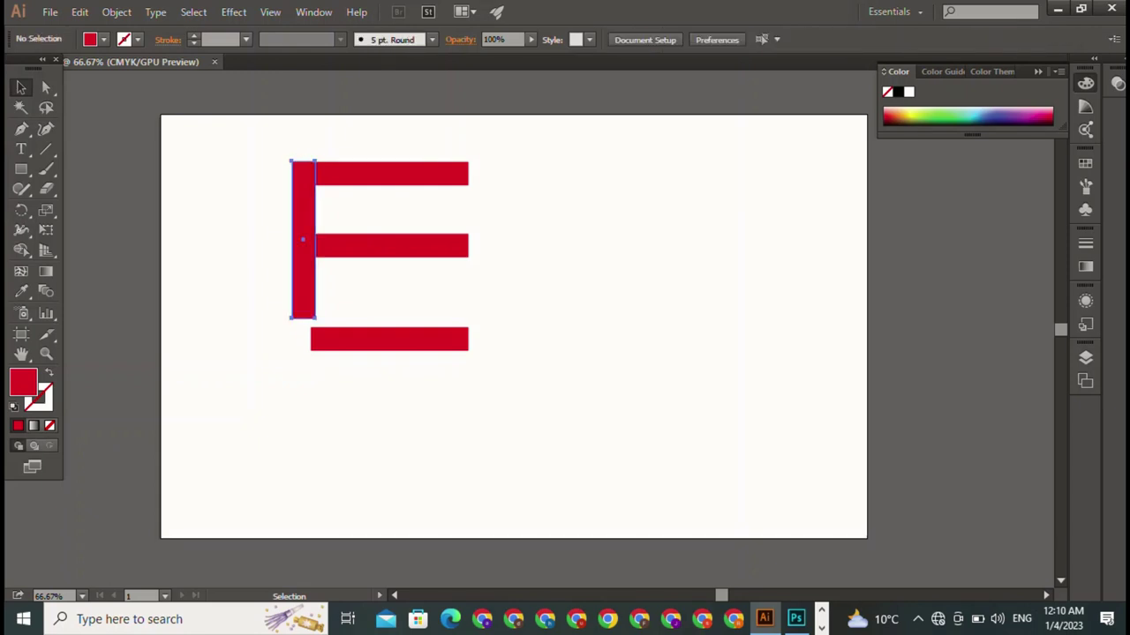
pyautogui.click(303, 240)
pyautogui.hotkey('ctrl', 'shift', 'a')
pyautogui.click(303, 240)
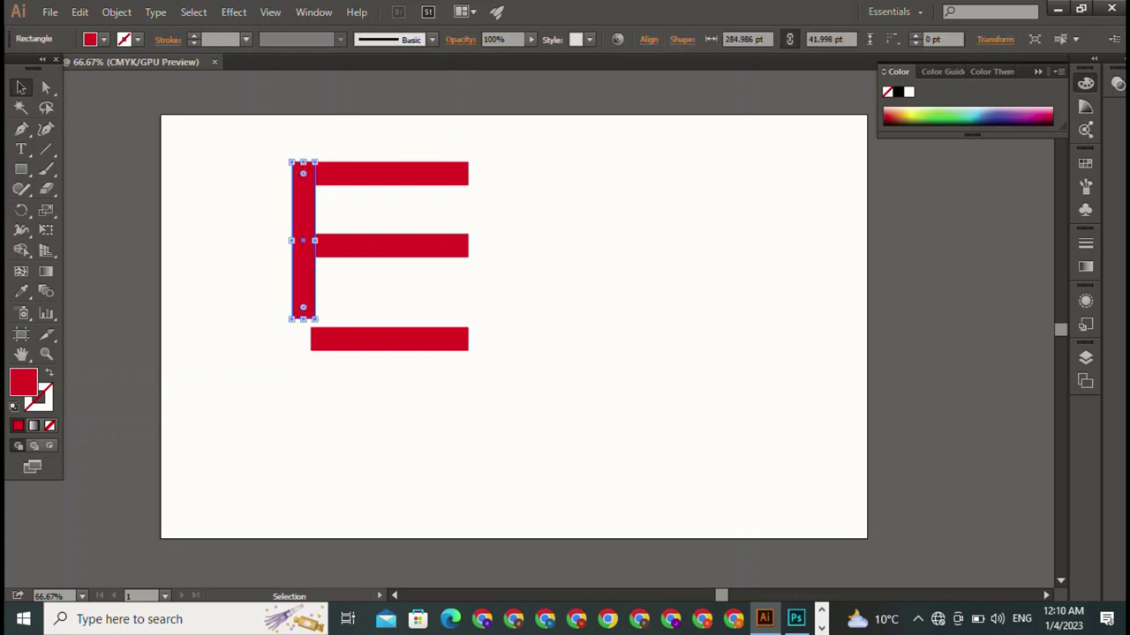
pyautogui.hotkey('ctrl', 'shift', 'a')
pyautogui.hotkey('ctrl', 'z')
pyautogui.moveTo(291, 240); pyautogui.dragTo(303, 240)
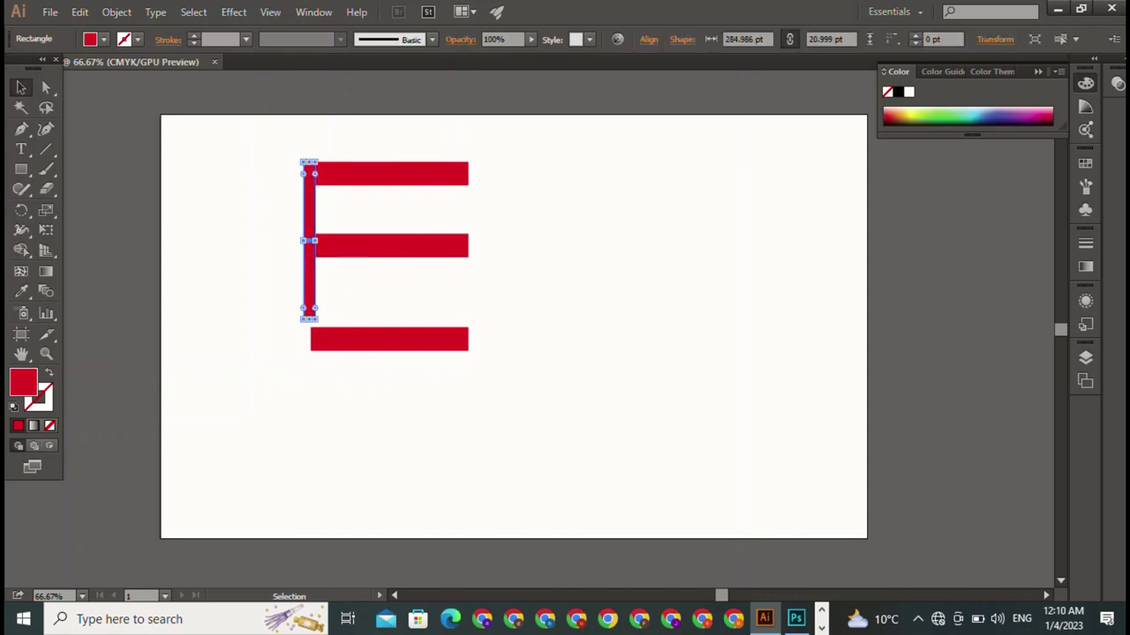
pyautogui.hotkey('ctrl', 'shift', 'a')
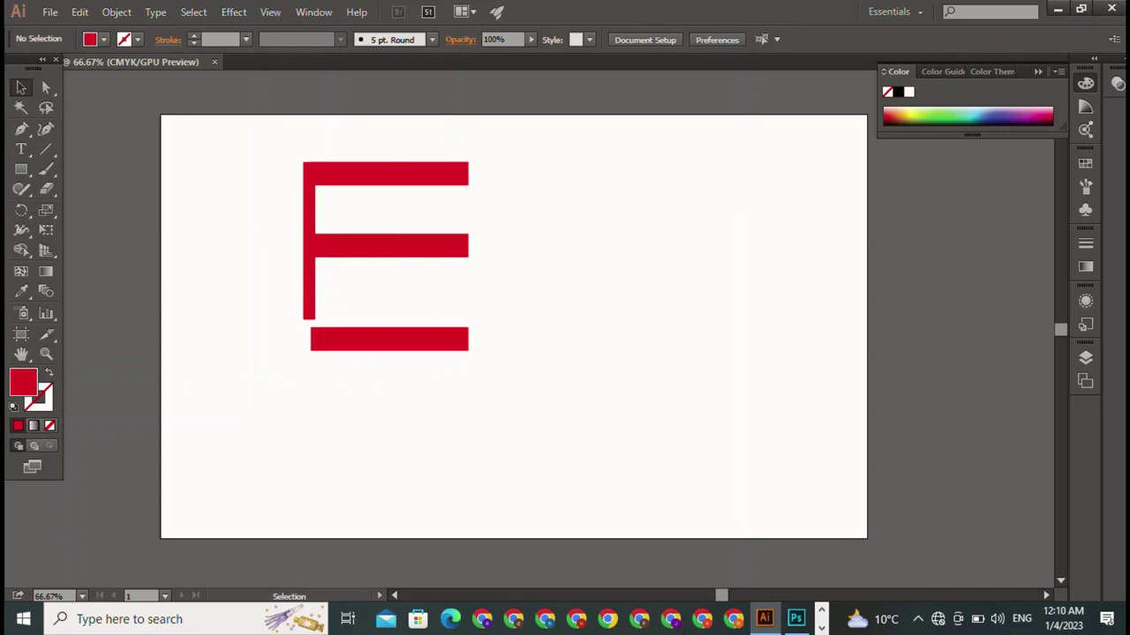
# Step: Shift the narrowed spine right so it sits flush under the bars' left ends
pyautogui.click(388, 174)
pyautogui.moveTo(303, 240)
pyautogui.mouseDown()
pyautogui.moveTo(315, 240)
pyautogui.moveTo(317, 265)
pyautogui.mouseUp()
pyautogui.hotkey('ctrl', 'shift', 'a')
pyautogui.hotkey('ctrl', 'shift', 'a')
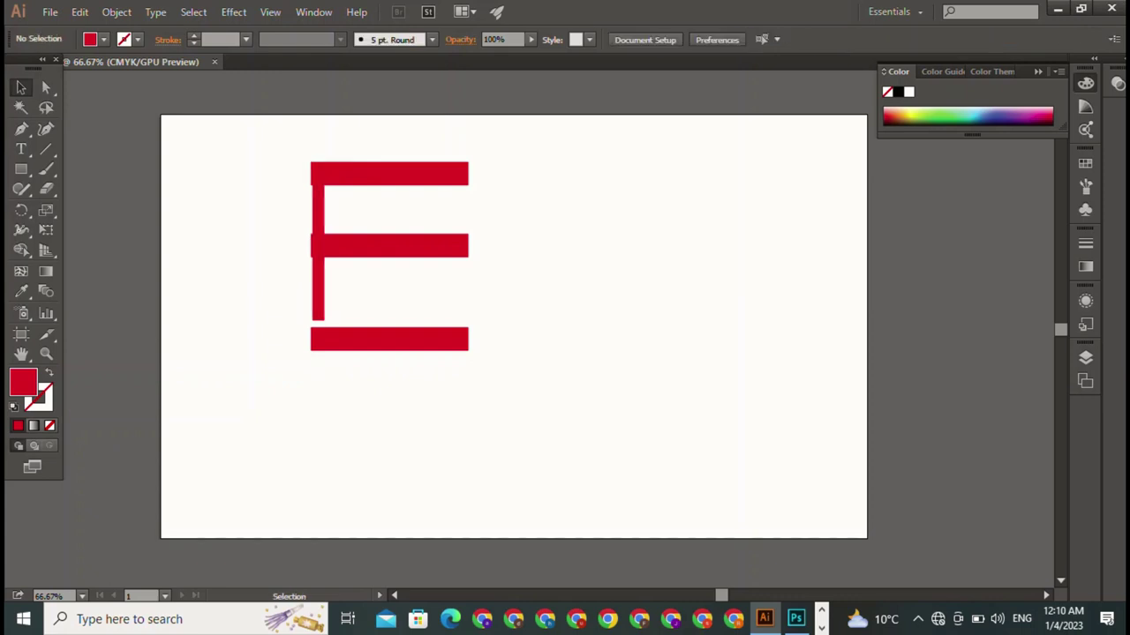
pyautogui.click(322, 245)
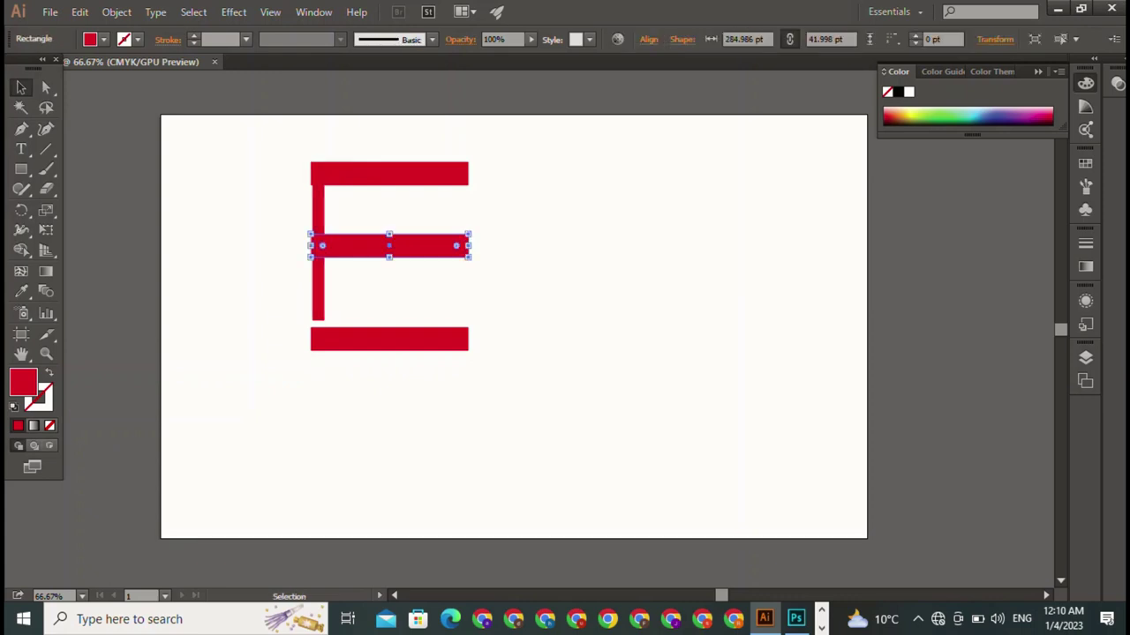
# Step: Extend the vertical spine down to reach the bottom bar, undoing an accidental tilt
pyautogui.click(316, 243)
pyautogui.moveTo(316, 243); pyautogui.dragTo(315, 240)
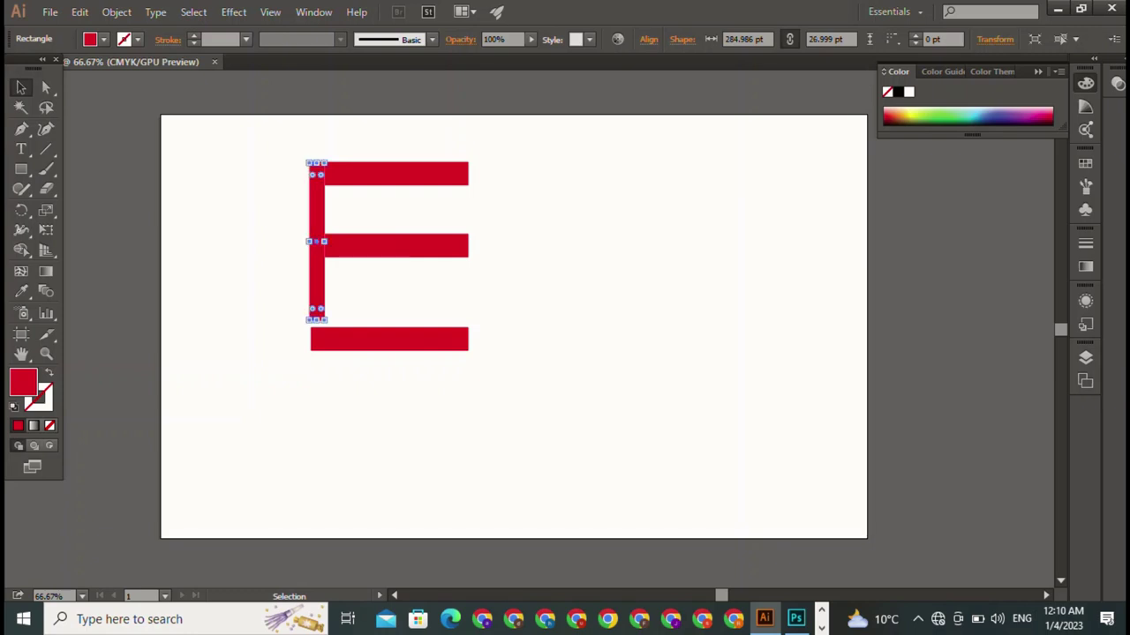
pyautogui.hotkey('ctrl', 'shift', 'a')
pyautogui.click(315, 240)
pyautogui.moveTo(327, 323); pyautogui.dragTo(336, 322)
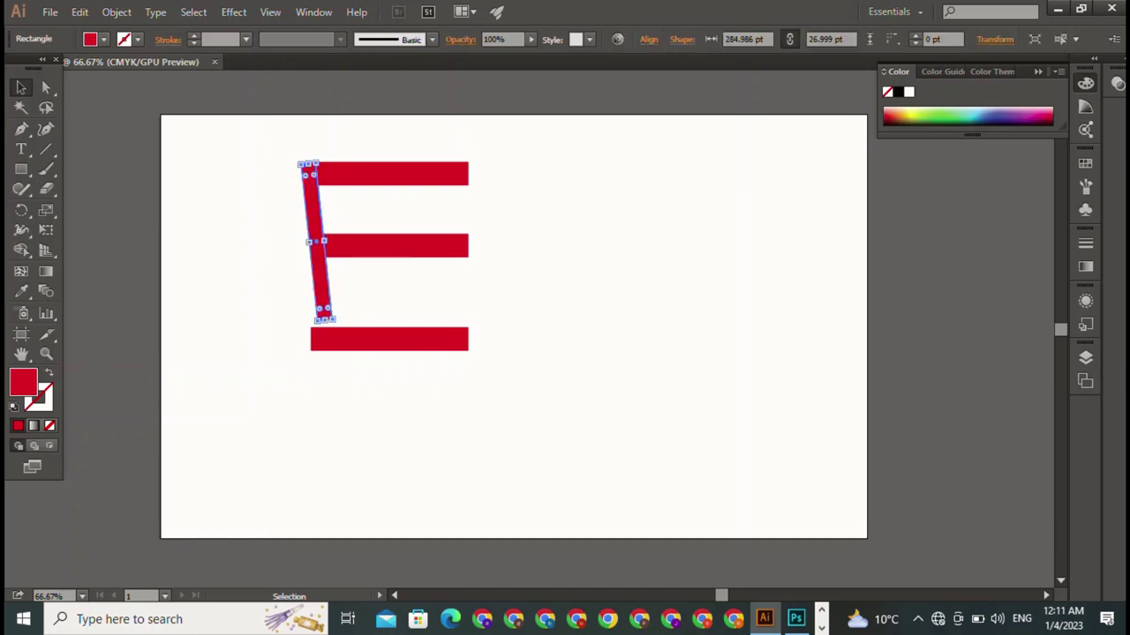
pyautogui.hotkey('ctrl', 'z')
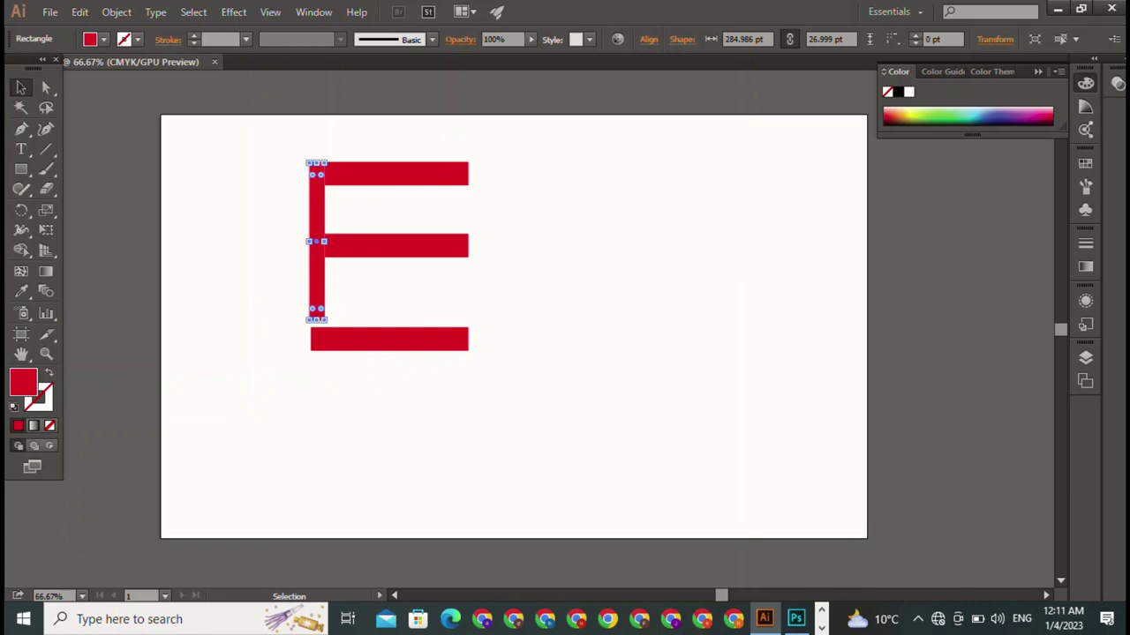
pyautogui.moveTo(316, 319); pyautogui.dragTo(316, 350)
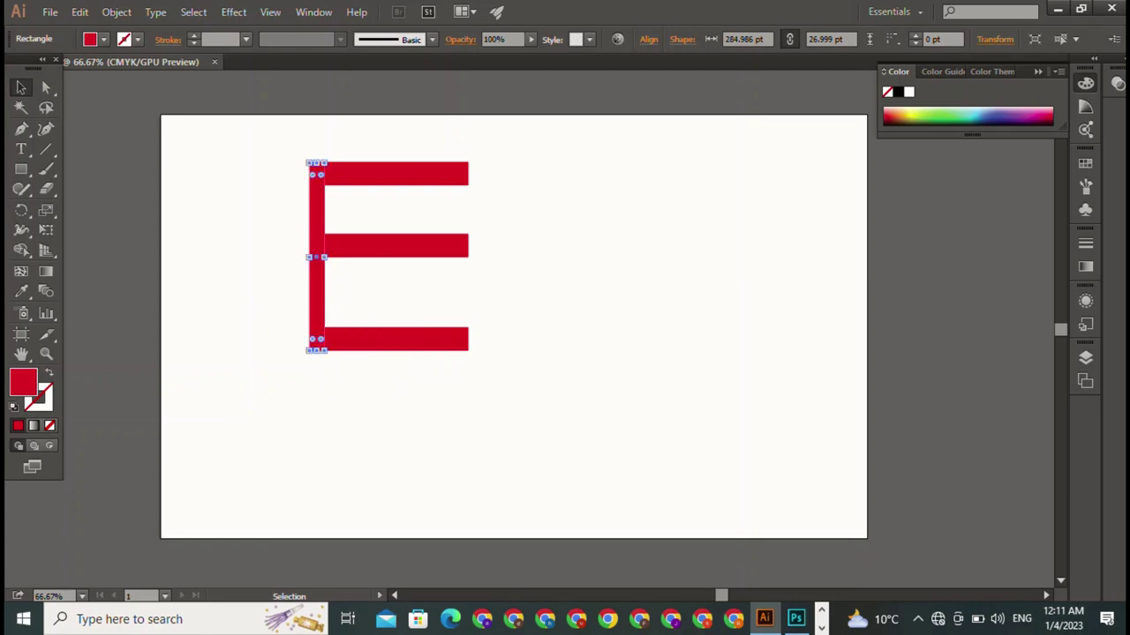
pyautogui.hotkey('ctrl', 'shift', 'a')
# Step: Lower the middle bar so it sits centred between the top and bottom bars
pyautogui.click(388, 245)
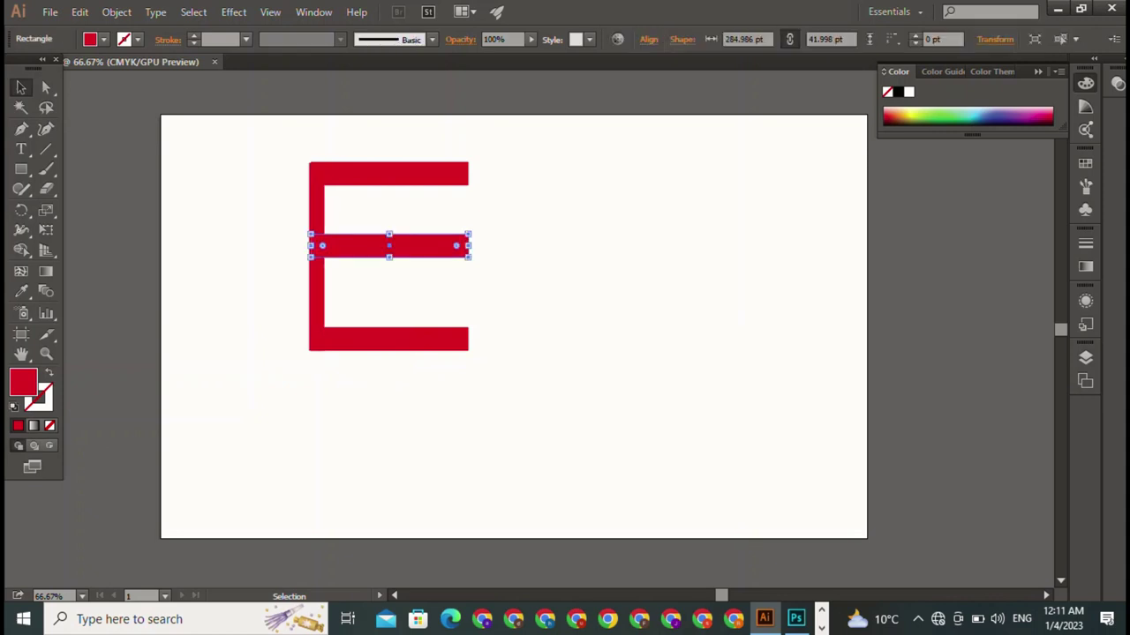
pyautogui.moveTo(389, 245); pyautogui.dragTo(389, 261)
pyautogui.hotkey('ctrl', 'shift', 'a')
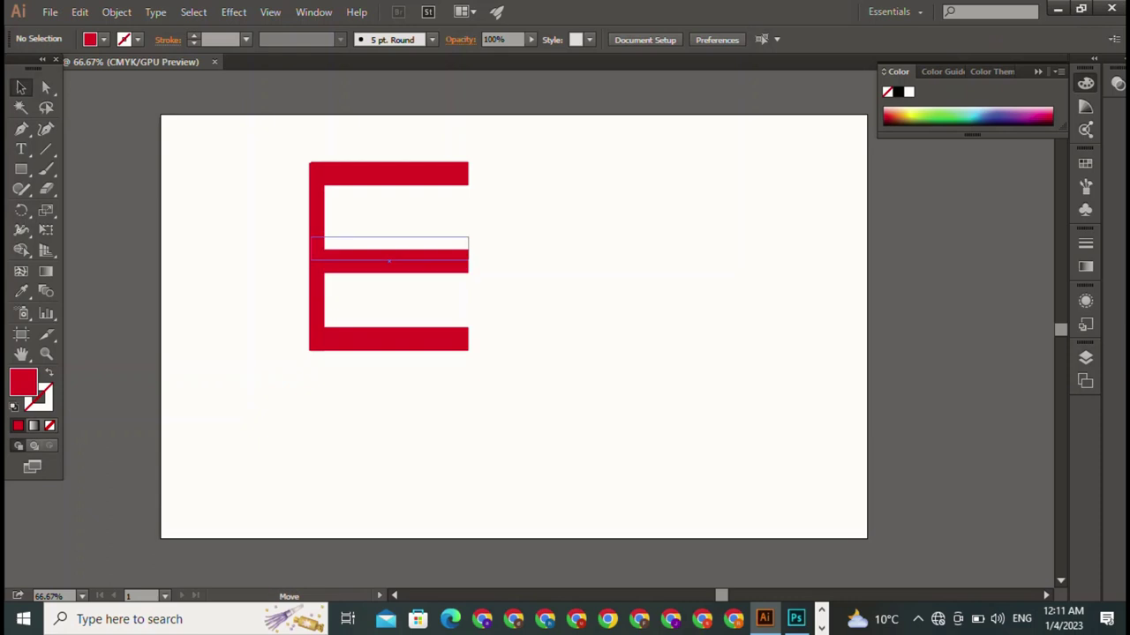
pyautogui.click(388, 261)
pyautogui.moveTo(388, 247); pyautogui.dragTo(389, 255)
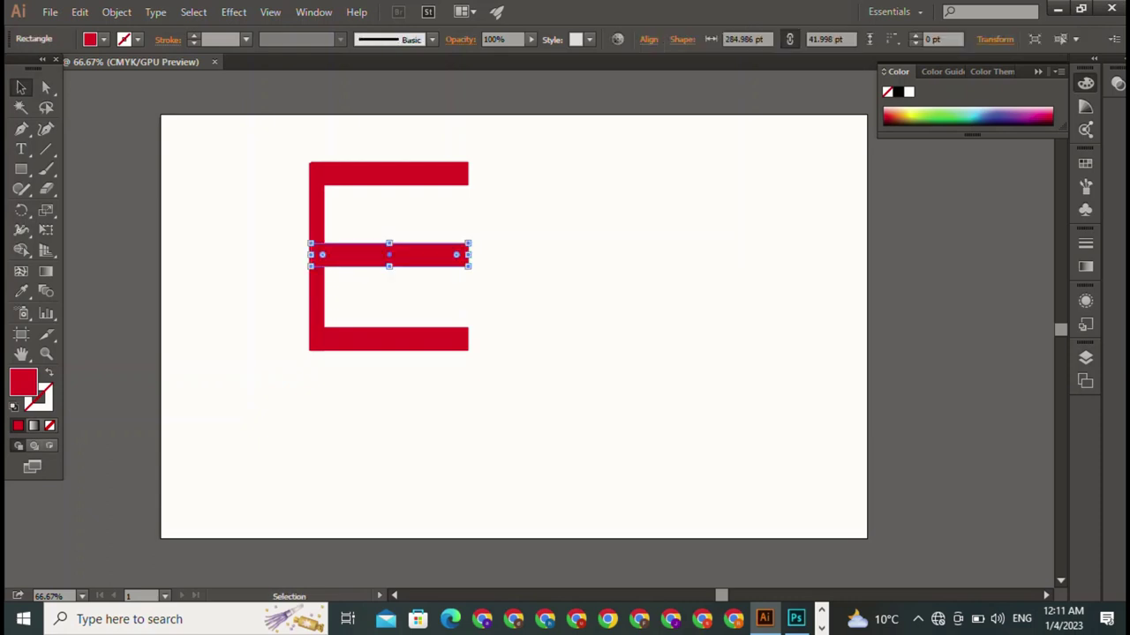
pyautogui.hotkey('ctrl', 'shift', 'a')
# Step: Shorten all three bars to about 232 pt by pulling their right ends left
pyautogui.moveTo(446, 129); pyautogui.dragTo(489, 371)
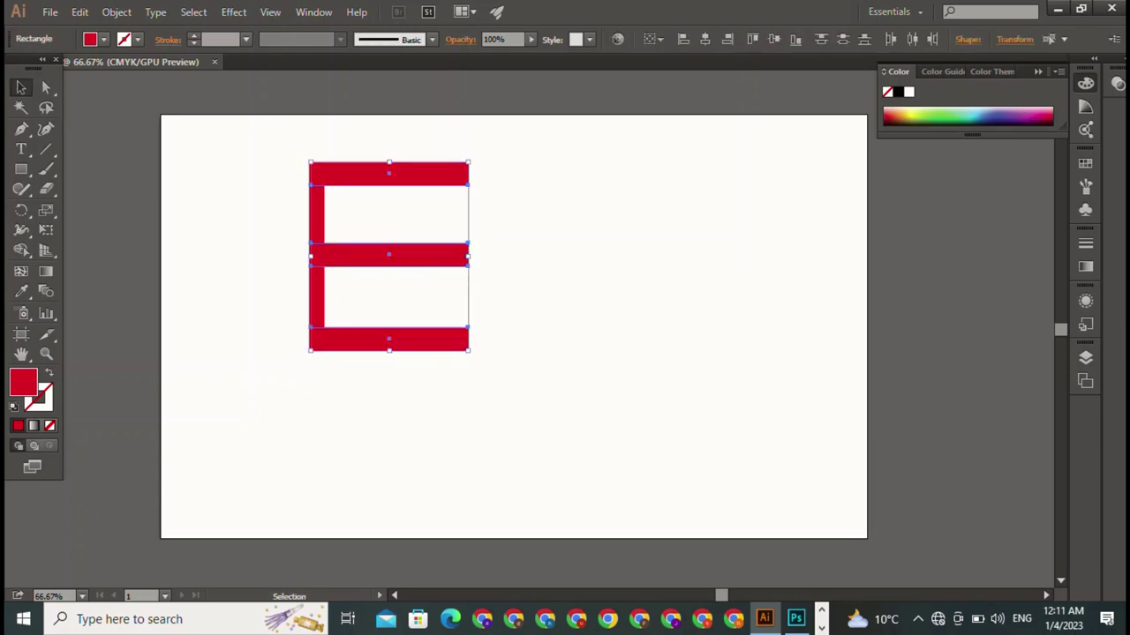
pyautogui.moveTo(469, 256); pyautogui.dragTo(438, 256)
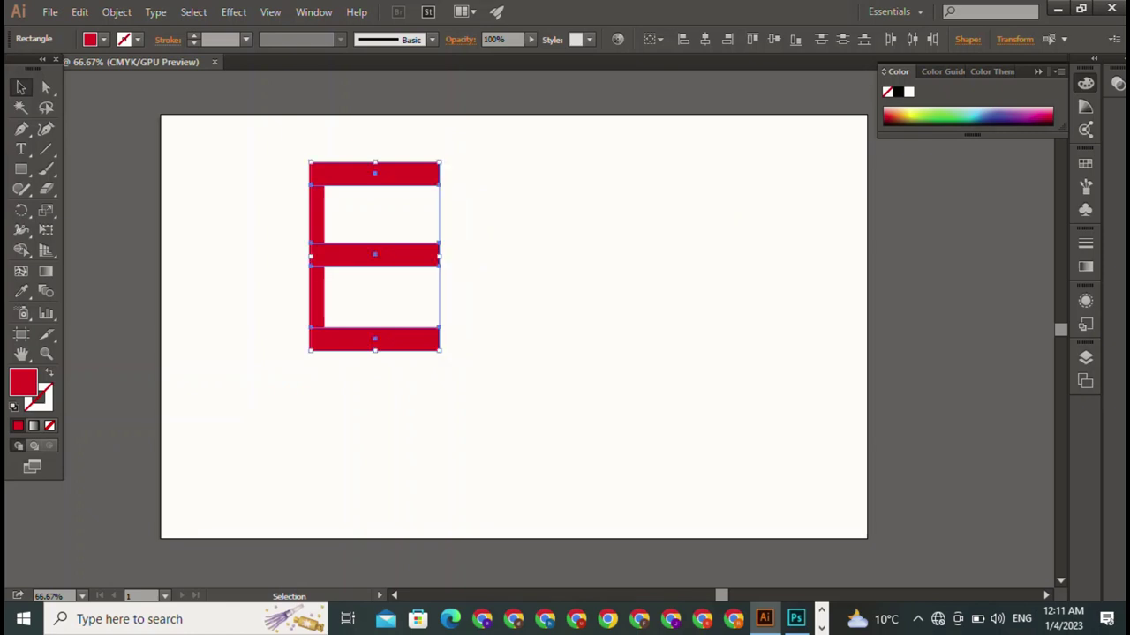
pyautogui.hotkey('ctrl', 'shift', 'a')
pyautogui.click(322, 174)
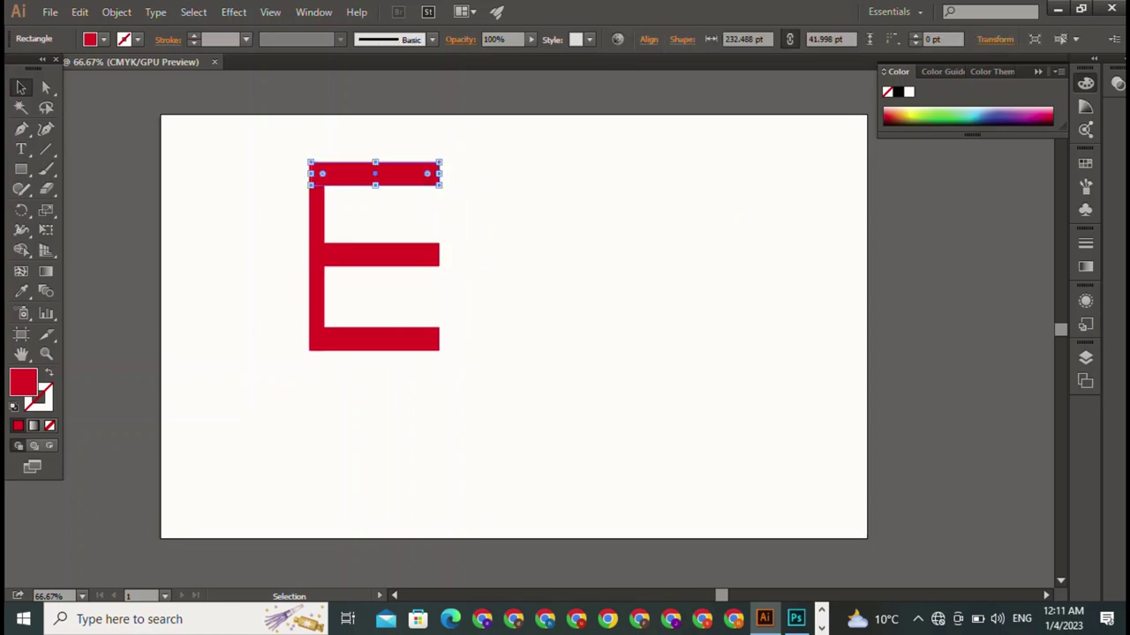
pyautogui.hotkey('ctrl', 'shift', 'a')
# Step: Round the right ends of the top, middle and bottom bars with live corners
pyautogui.press('a')
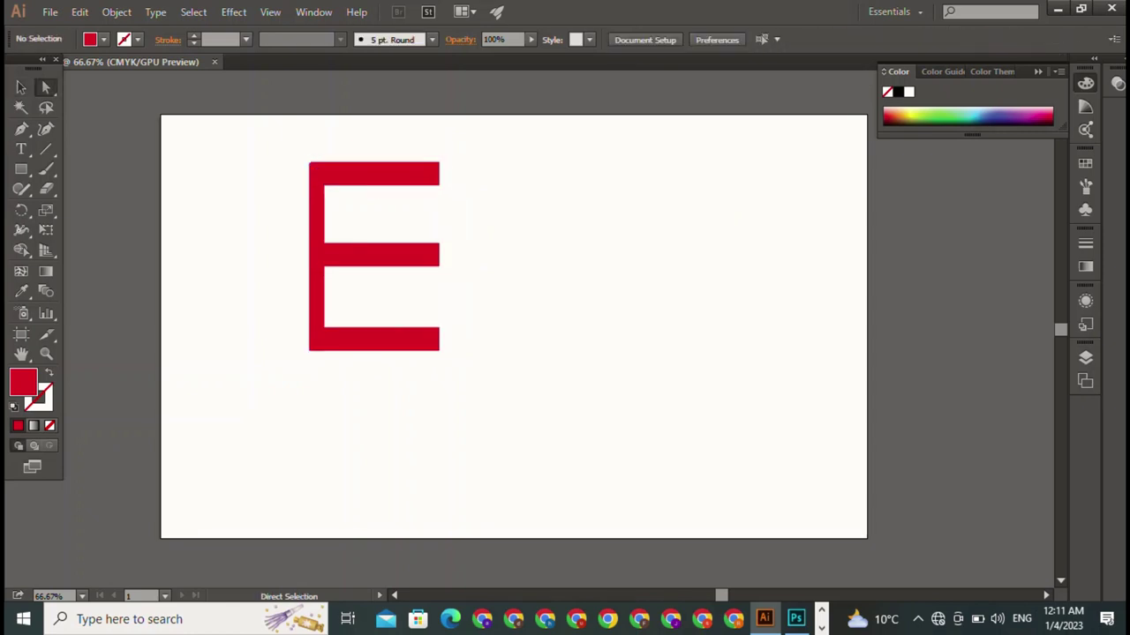
pyautogui.moveTo(466, 143)
pyautogui.mouseDown()
pyautogui.moveTo(442, 176)
pyautogui.moveTo(417, 180)
pyautogui.mouseUp()
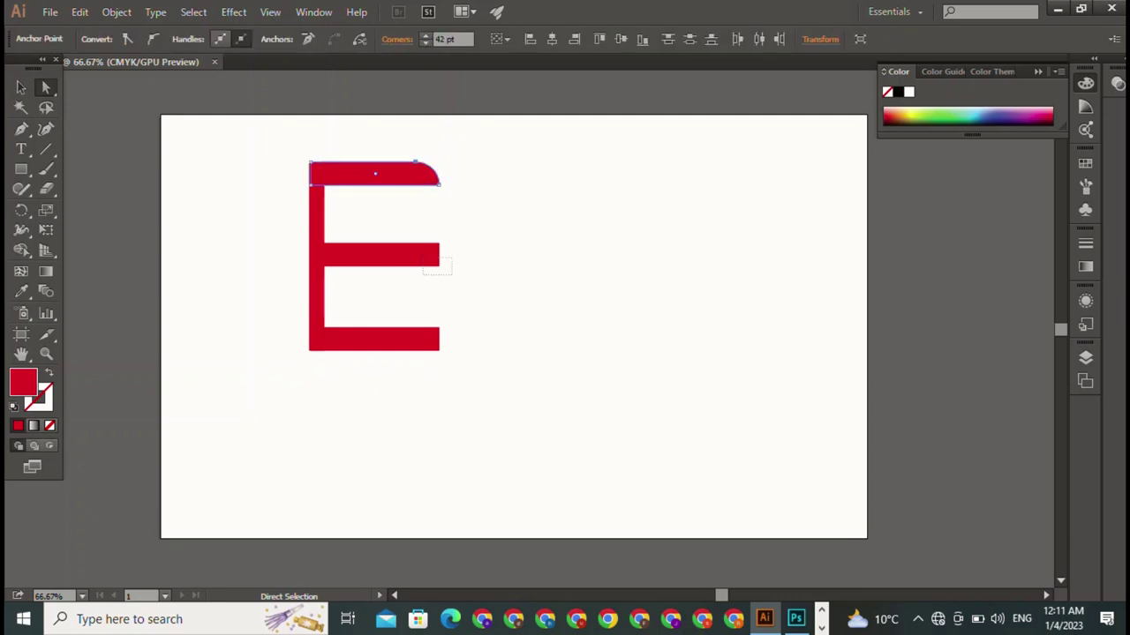
pyautogui.click(438, 265)
pyautogui.moveTo(427, 254); pyautogui.dragTo(414, 256)
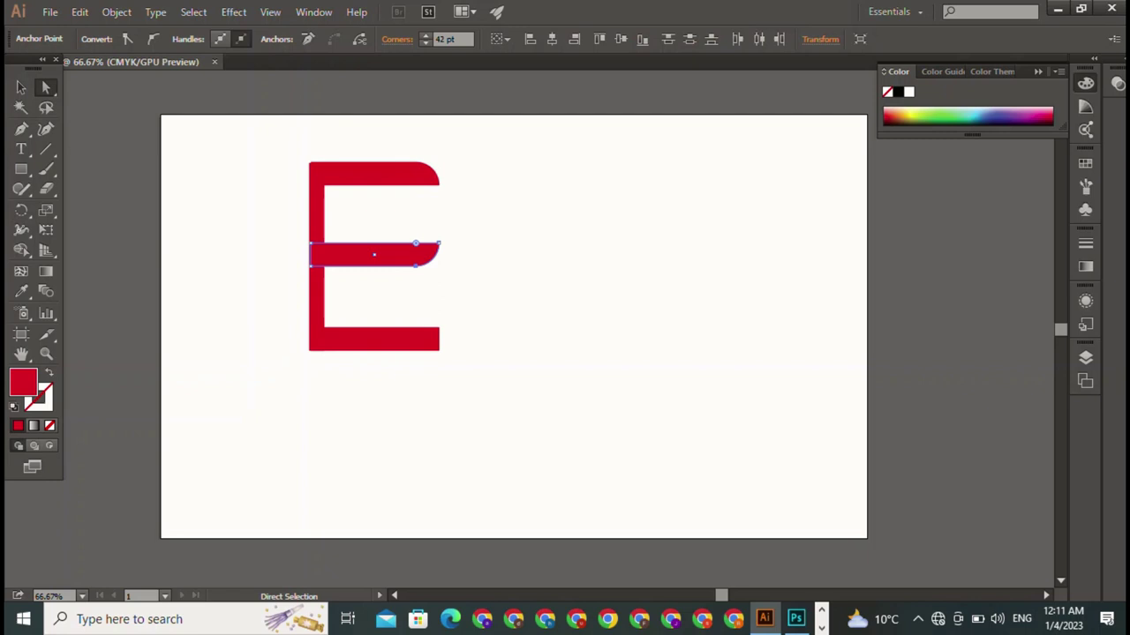
pyautogui.click(439, 349)
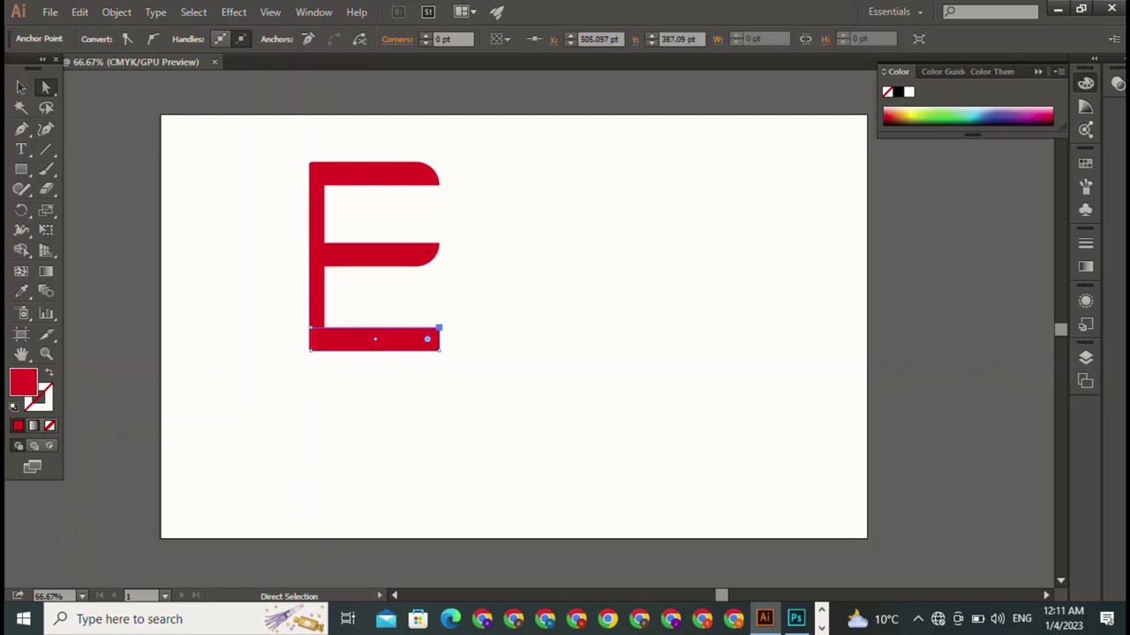
pyautogui.moveTo(416, 330); pyautogui.dragTo(415, 335)
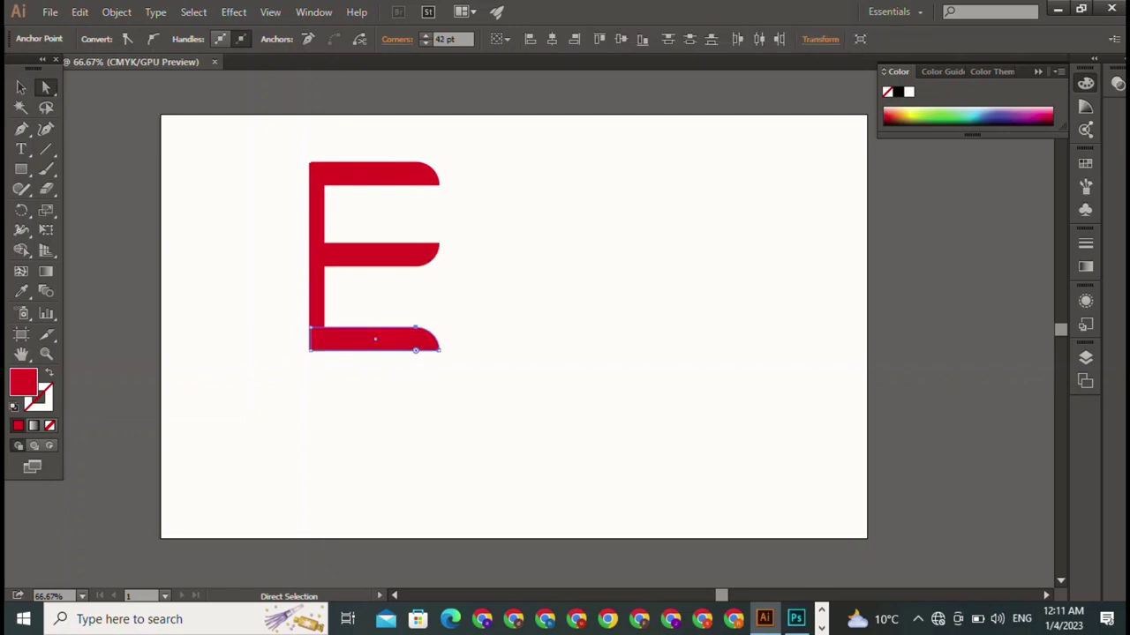
# Step: Redo the middle bar's right end as a fully rounded pill end, re-rounding the bottom bar
pyautogui.click(421, 254)
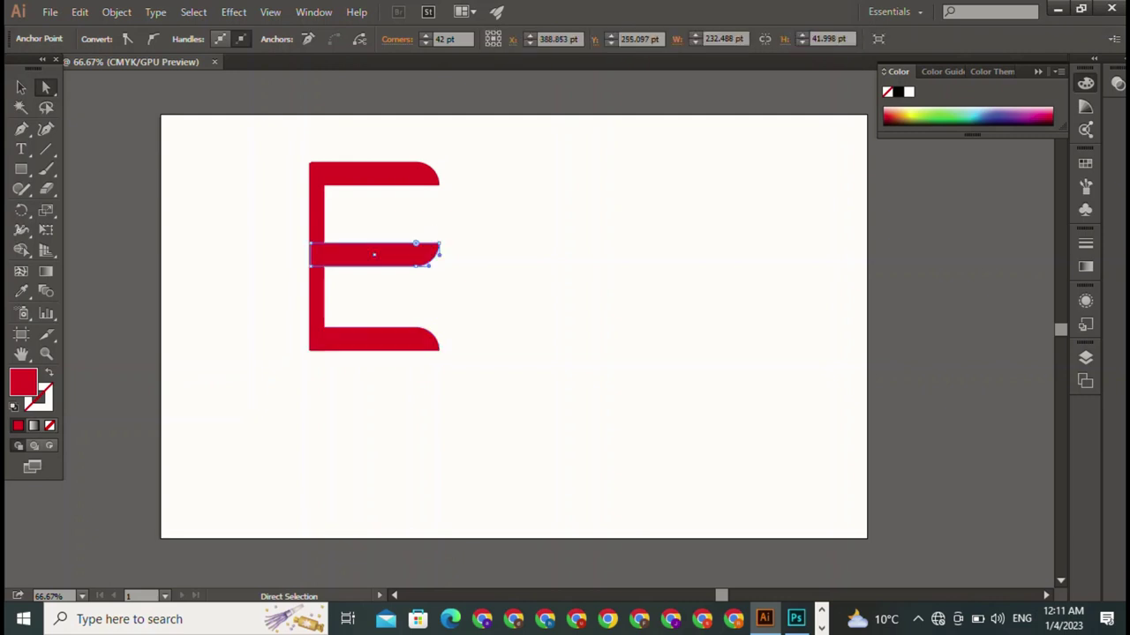
pyautogui.hotkey('ctrl', 'z')
pyautogui.hotkey('ctrl', 'z')
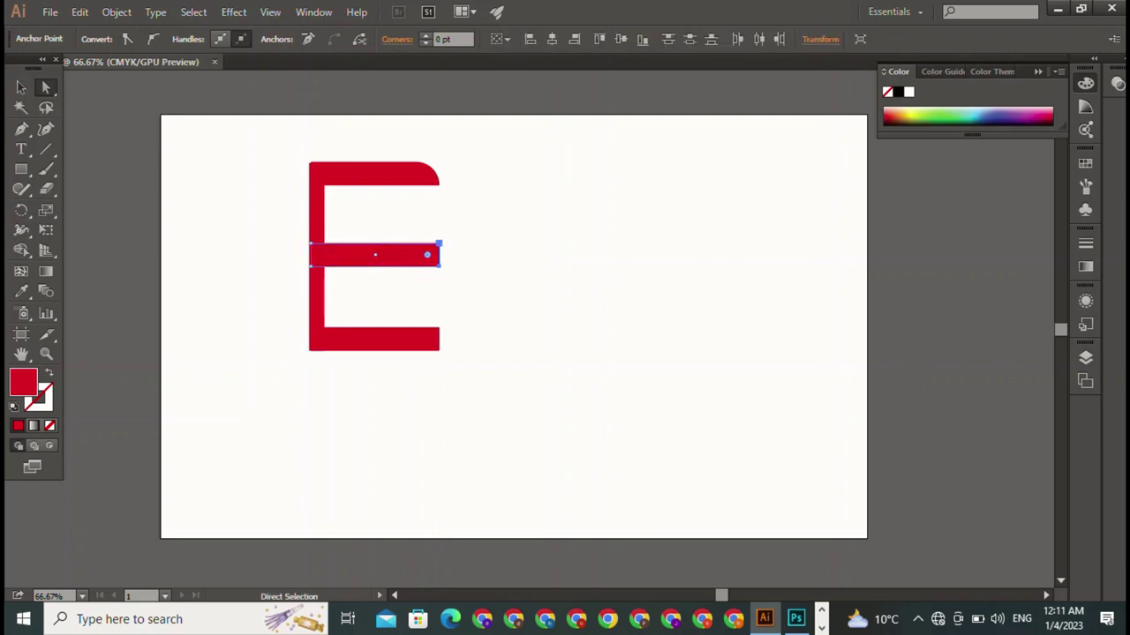
pyautogui.moveTo(436, 249); pyautogui.dragTo(427, 255)
pyautogui.click(428, 336)
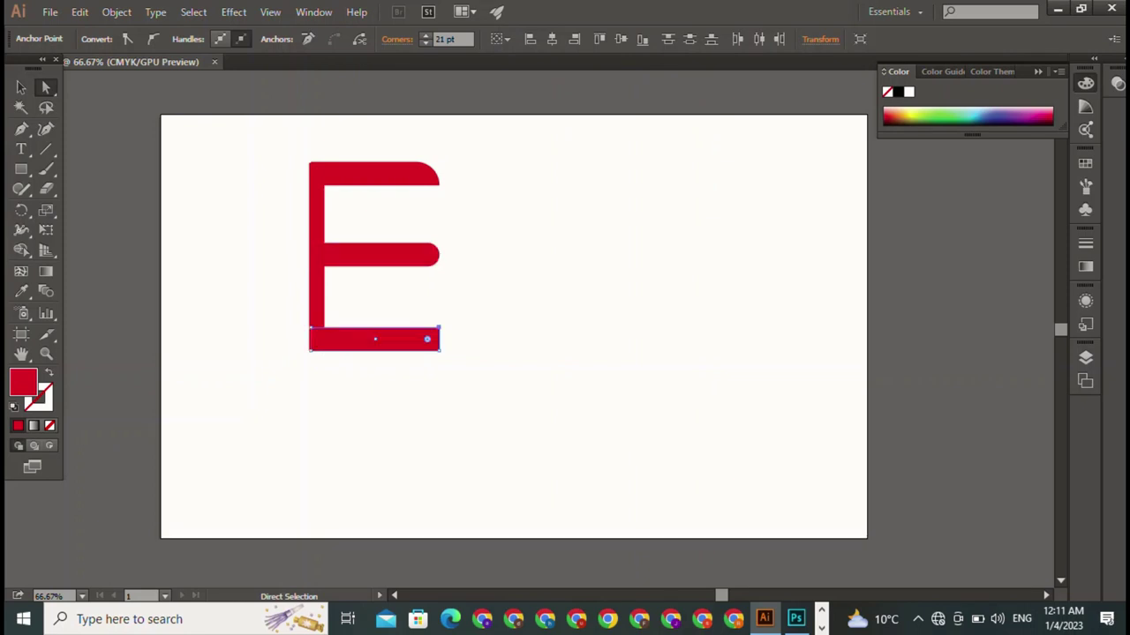
pyautogui.click(415, 350)
pyautogui.moveTo(416, 350); pyautogui.dragTo(415, 351)
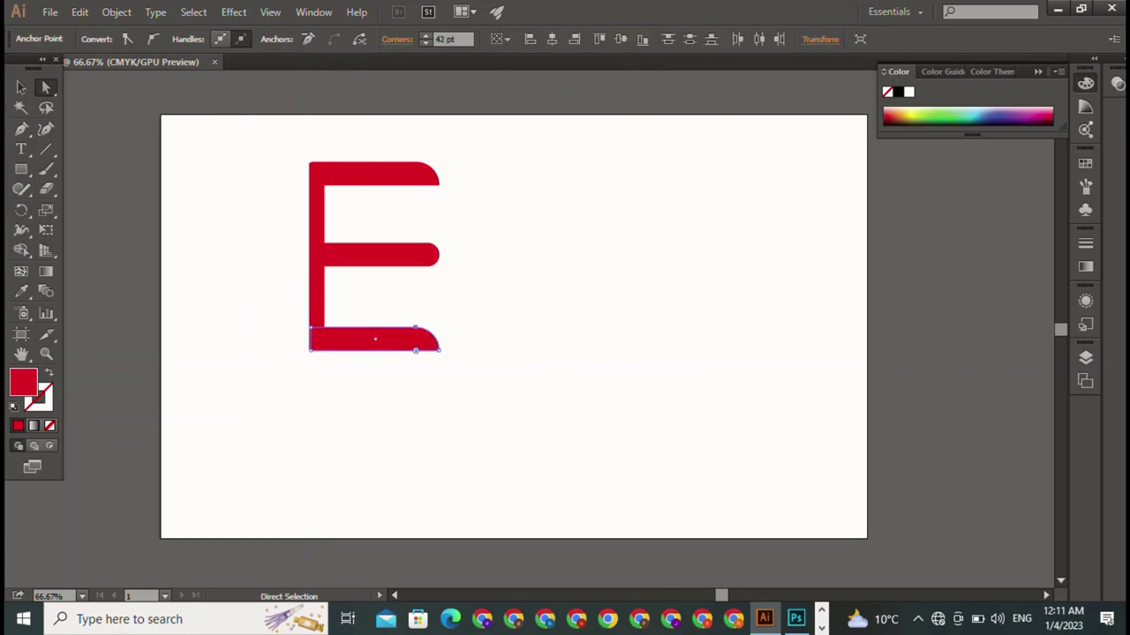
# Step: Select all parts of the rounded E to check it, then clear the selection
pyautogui.press('v')
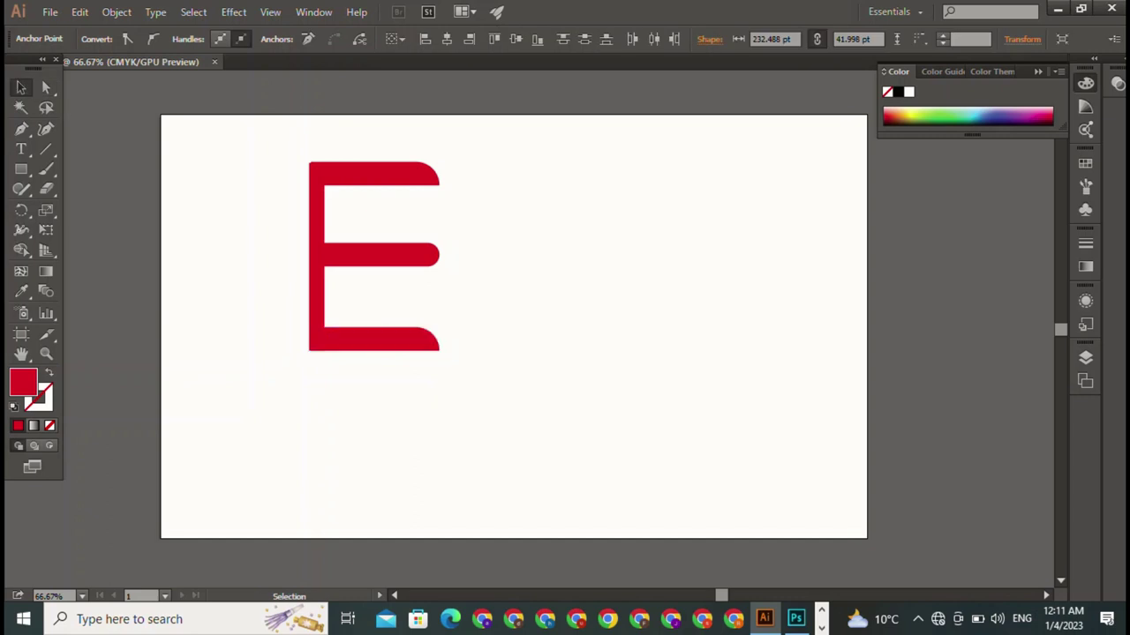
pyautogui.hotkey('ctrl', 'shift', 'a')
pyautogui.moveTo(278, 152); pyautogui.dragTo(524, 446)
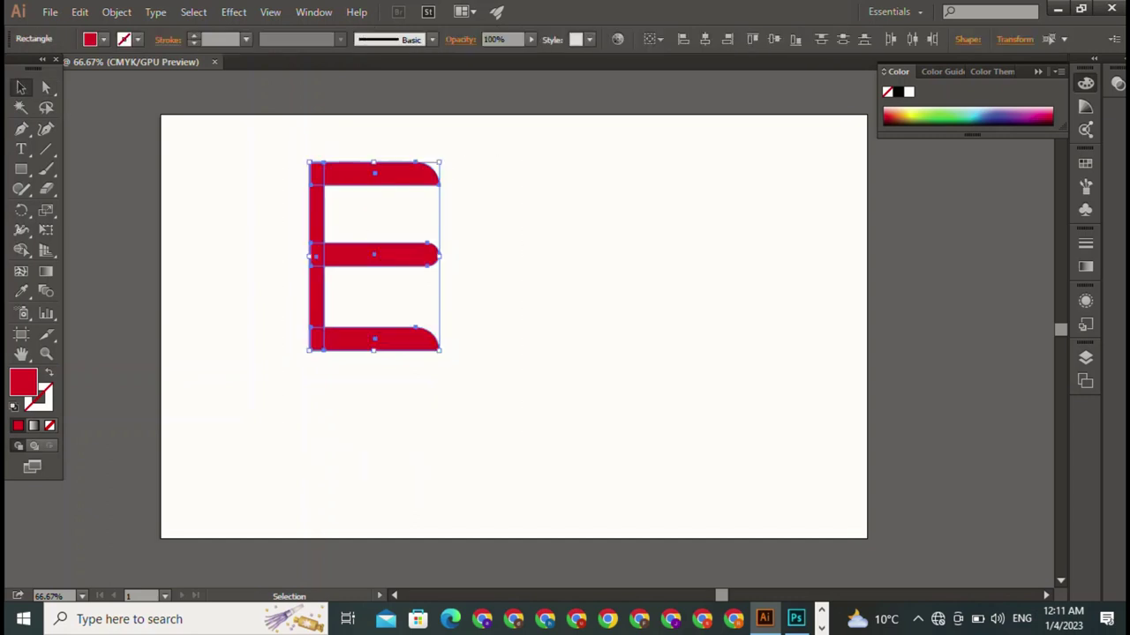
pyautogui.hotkey('ctrl', 'shift', 'a')
pyautogui.hotkey('ctrl', 'a')
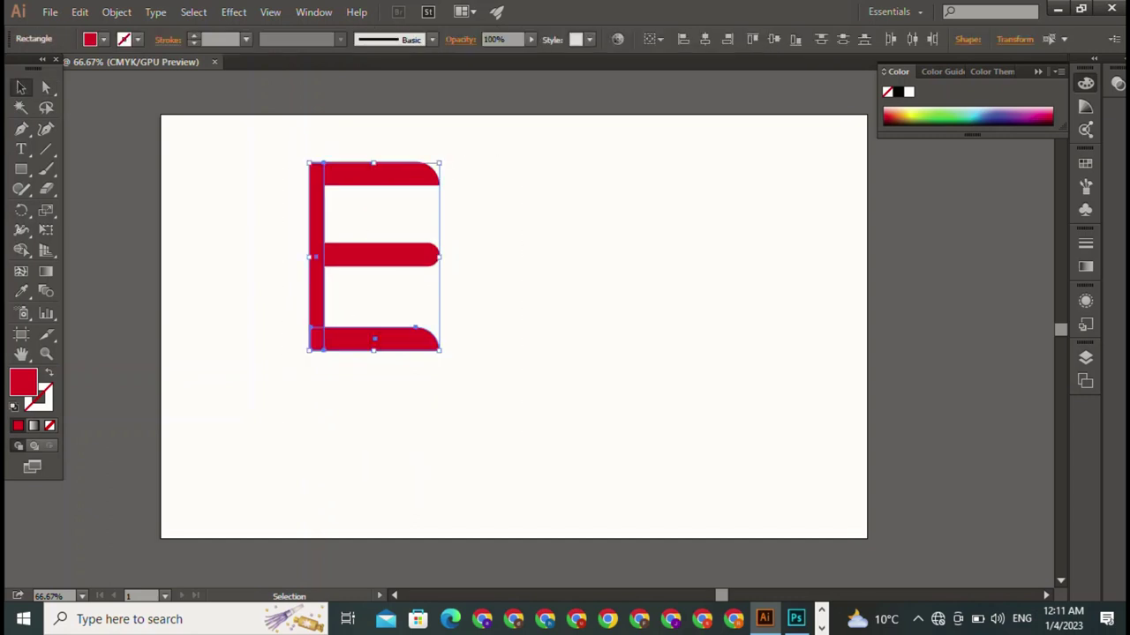
pyautogui.hotkey('ctrl', 'shift', 'a')
# Step: Try moving the stem, top and middle bars left, then undo that partial move
pyautogui.press('a')
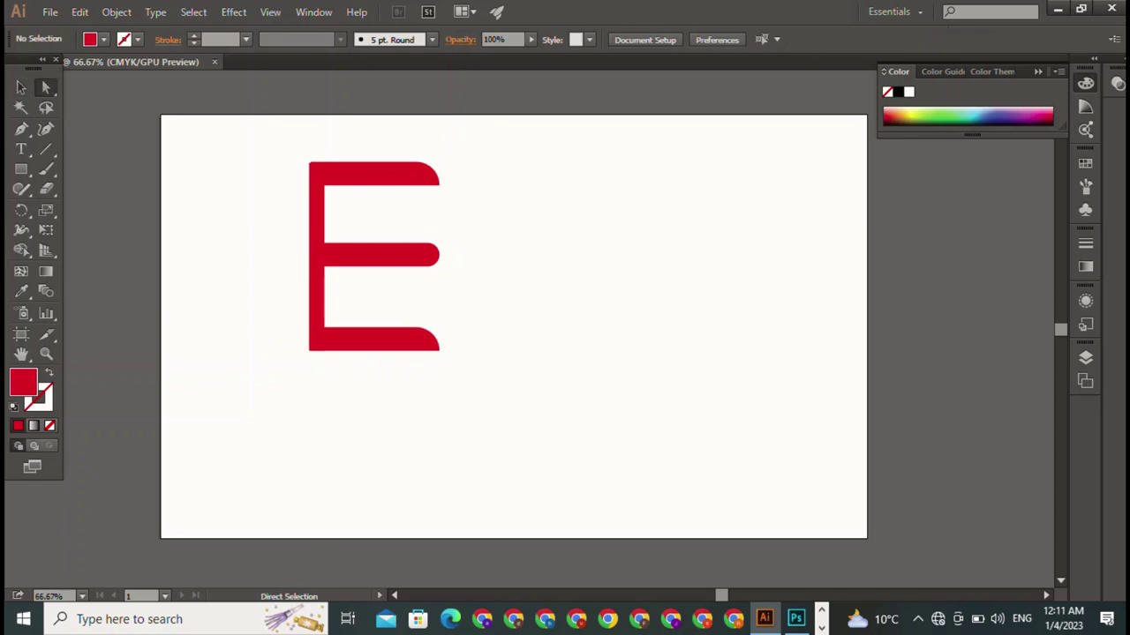
pyautogui.click(307, 350)
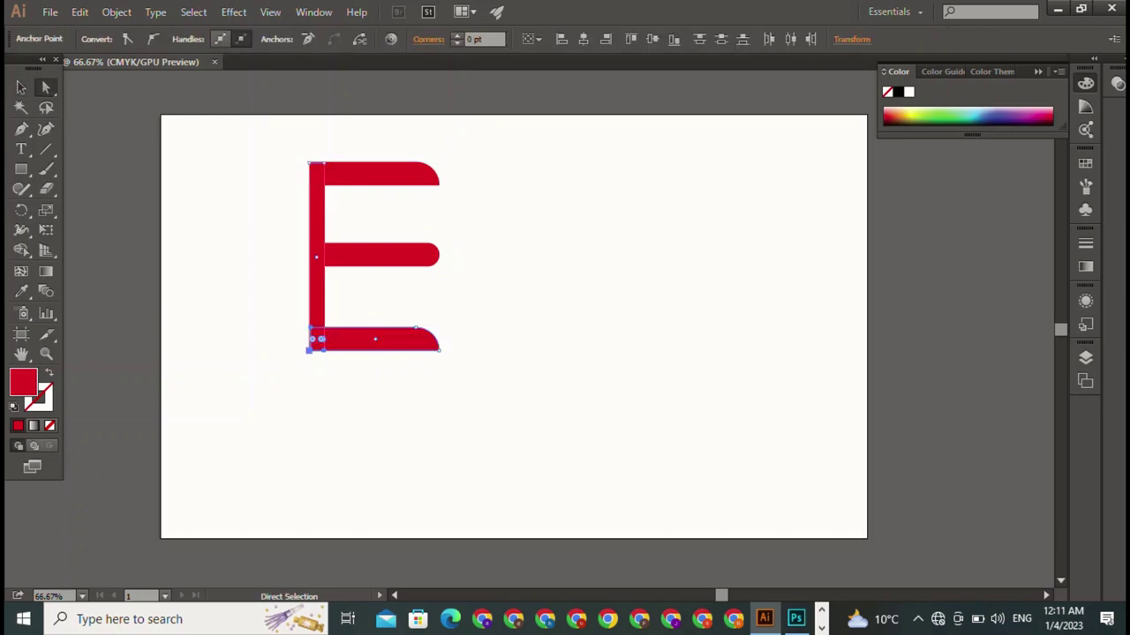
pyautogui.hotkey('ctrl', 'shift', 'a')
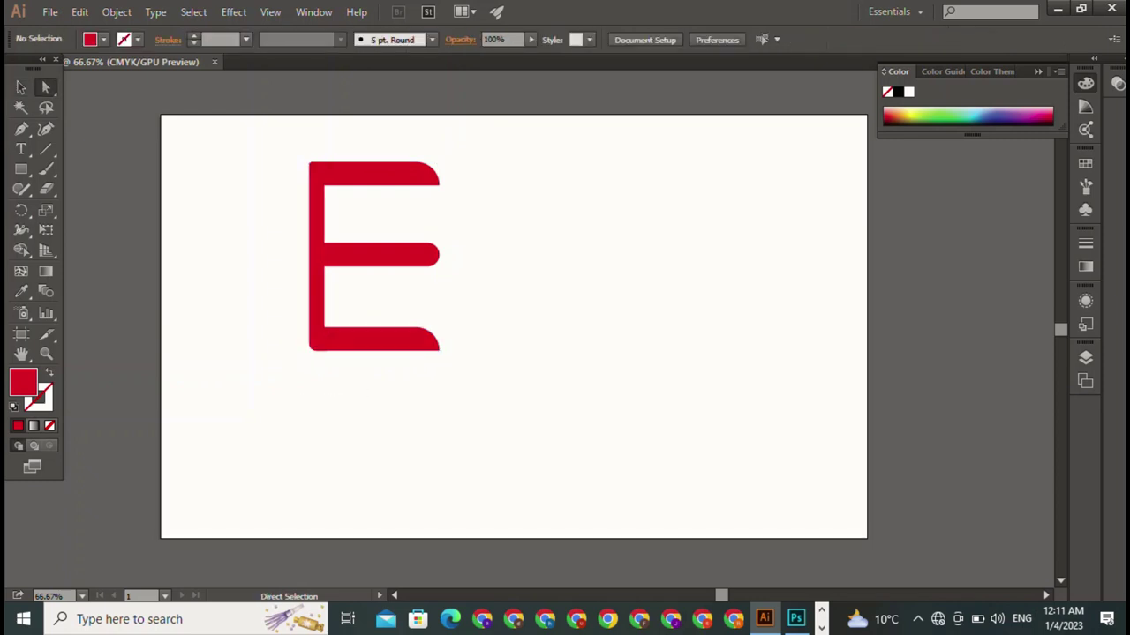
pyautogui.click(315, 170)
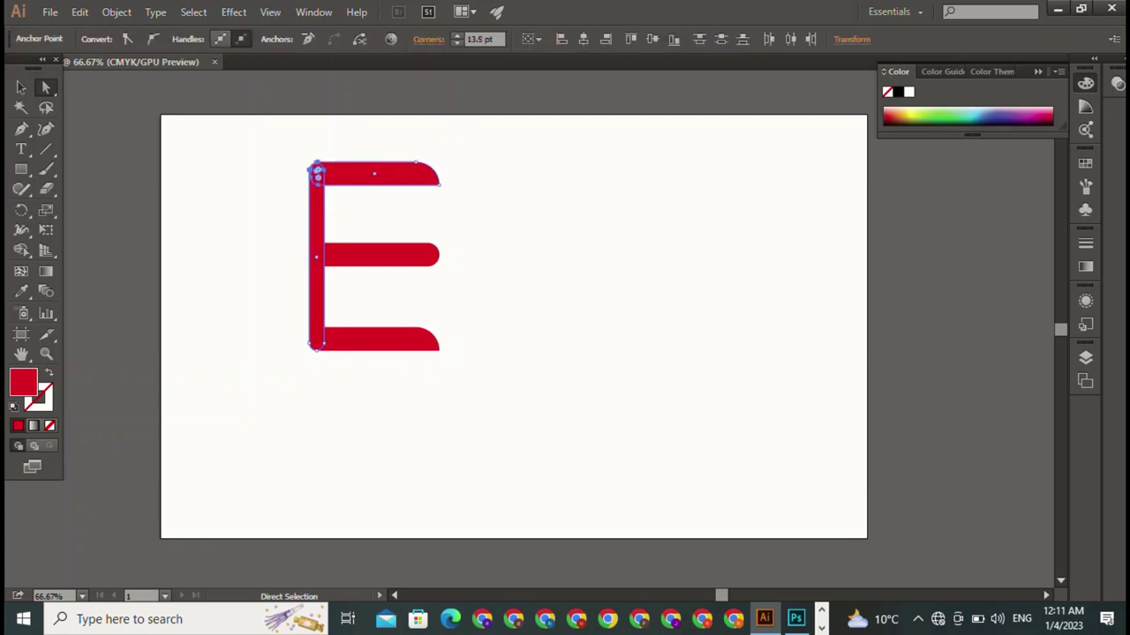
pyautogui.press('v')
pyautogui.hotkey('ctrl', 'shift', 'a')
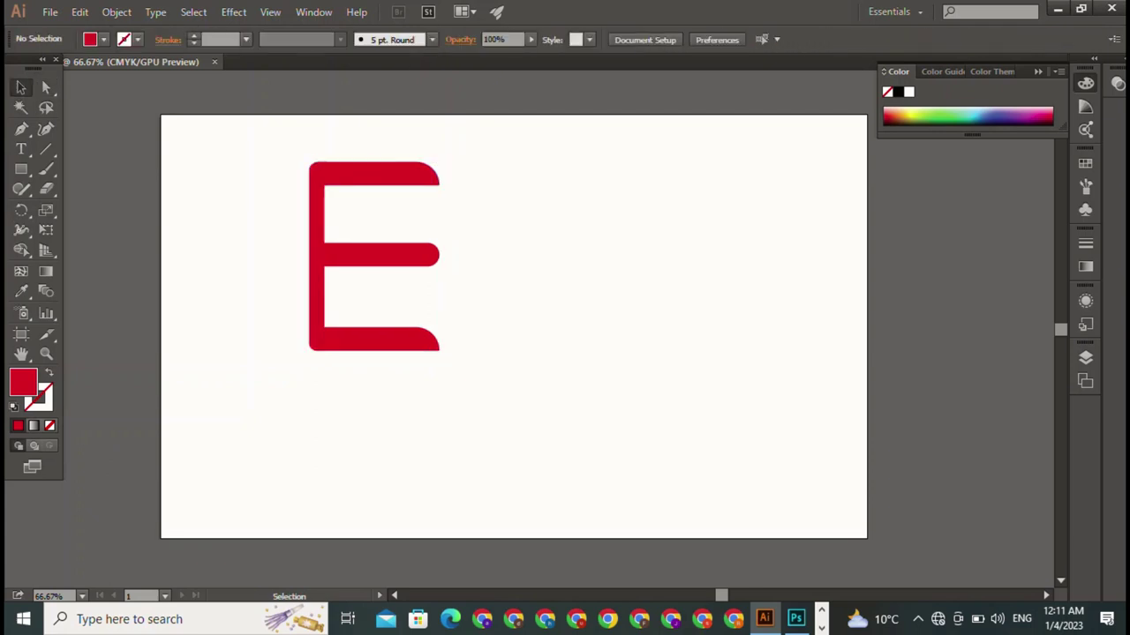
pyautogui.moveTo(256, 128); pyautogui.dragTo(389, 335)
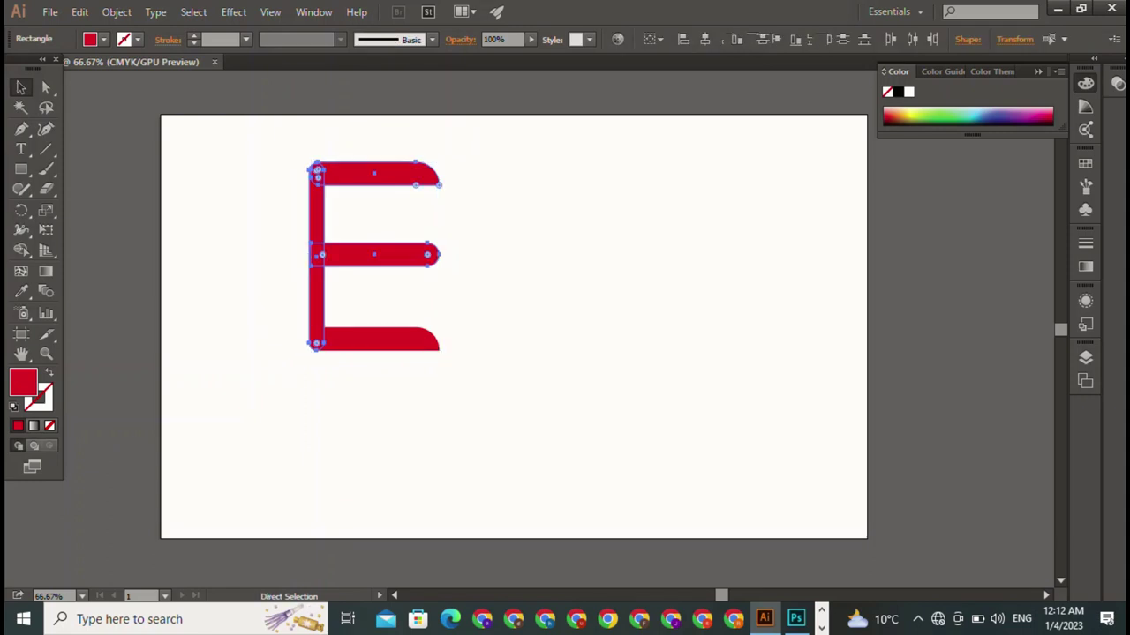
pyautogui.hotkey('ctrl', 'shift', 'a')
pyautogui.moveTo(316, 265); pyautogui.dragTo(278, 264)
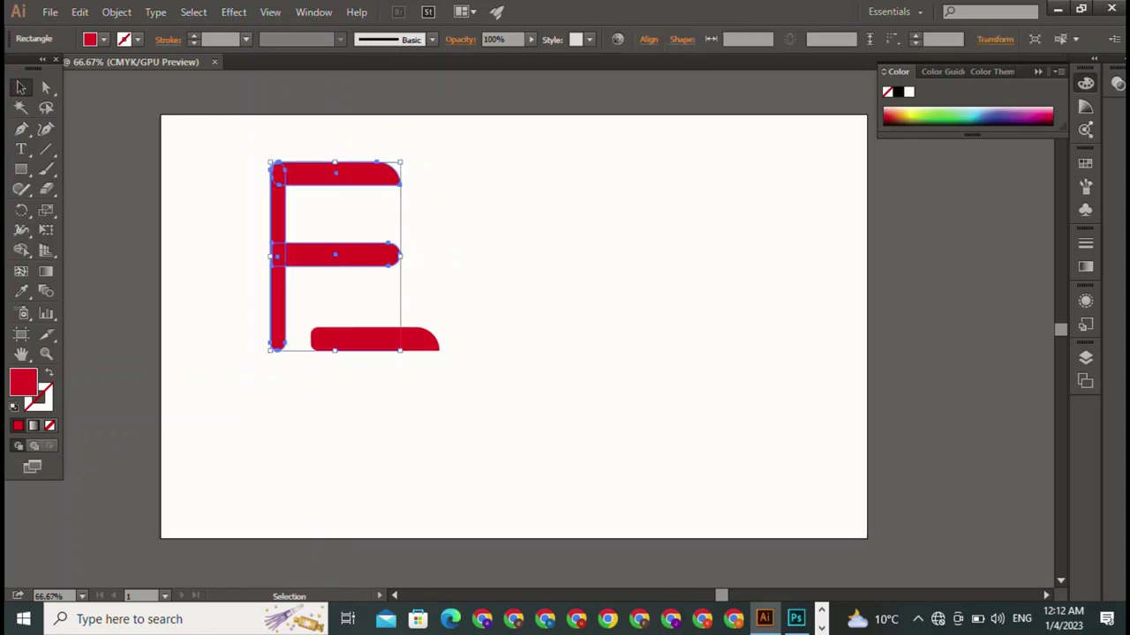
pyautogui.hotkey('ctrl', 'z')
# Step: Select the whole E and move it left and slightly down
pyautogui.press('a')
pyautogui.moveTo(286, 126); pyautogui.dragTo(496, 393)
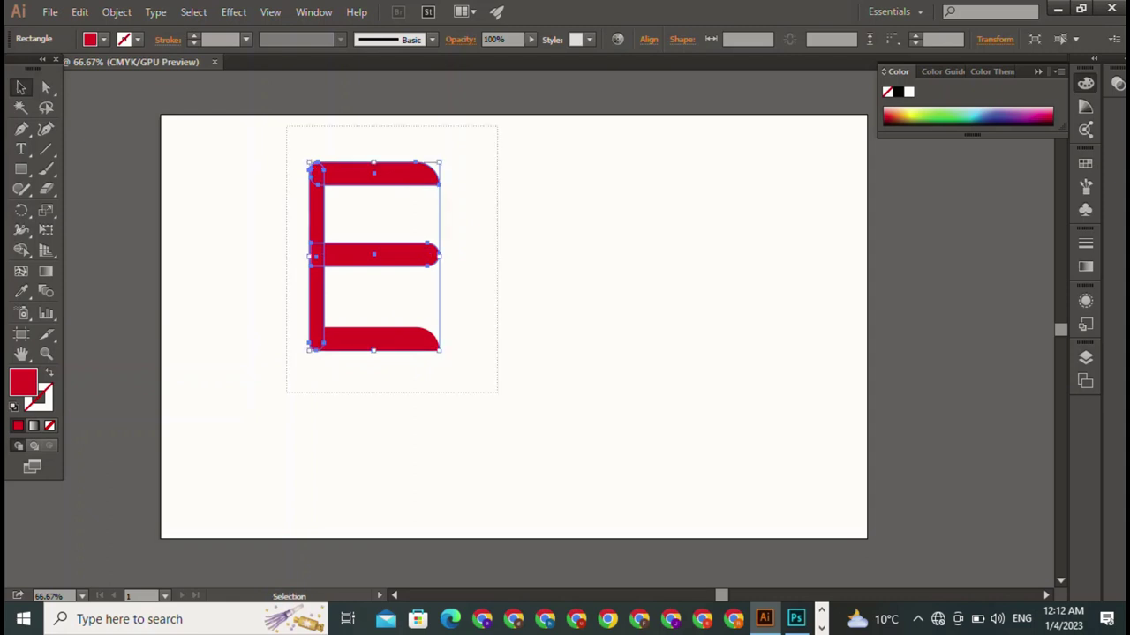
pyautogui.press('v')
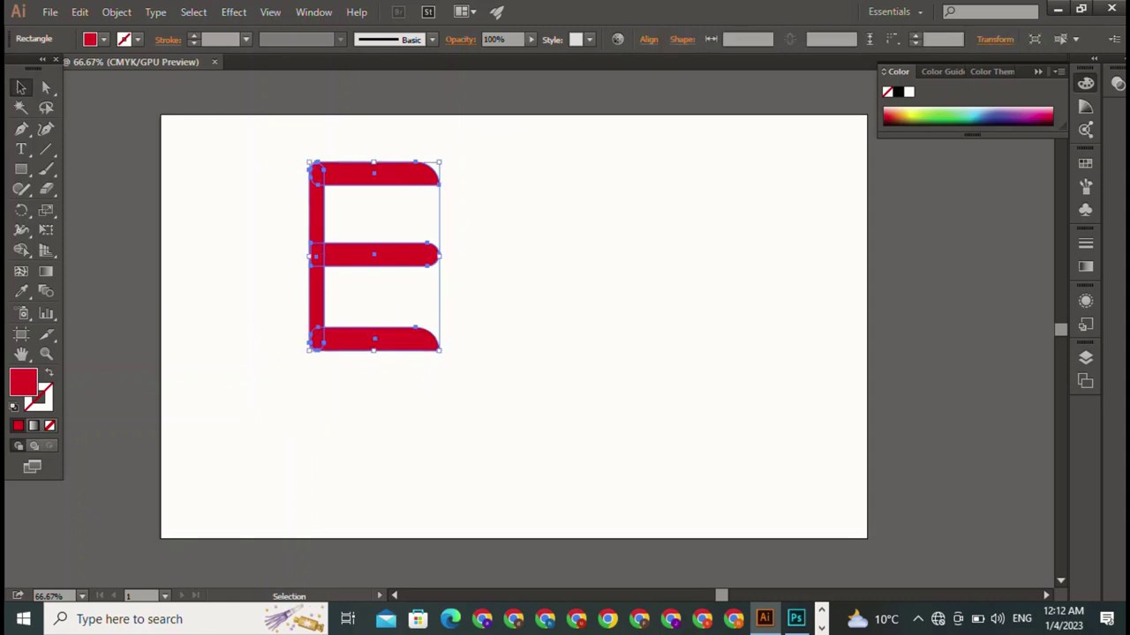
pyautogui.hotkey('ctrl', 'shift', 'a')
pyautogui.hotkey('ctrl', 'a')
pyautogui.moveTo(316, 265); pyautogui.dragTo(251, 277)
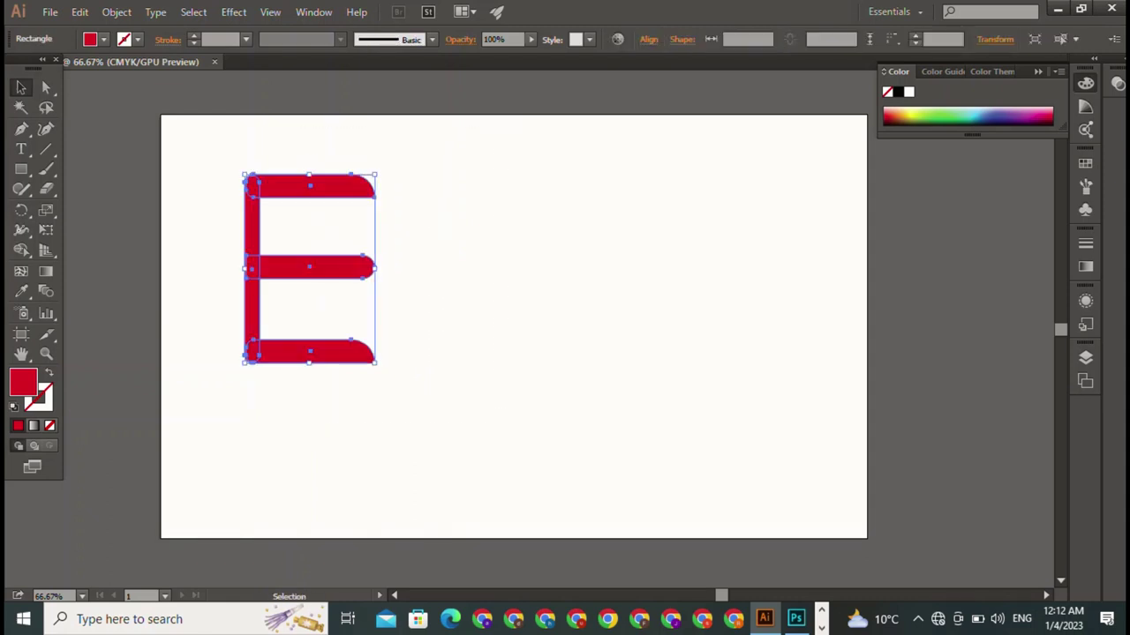
pyautogui.hotkey('ctrl', 'shift', 'a')
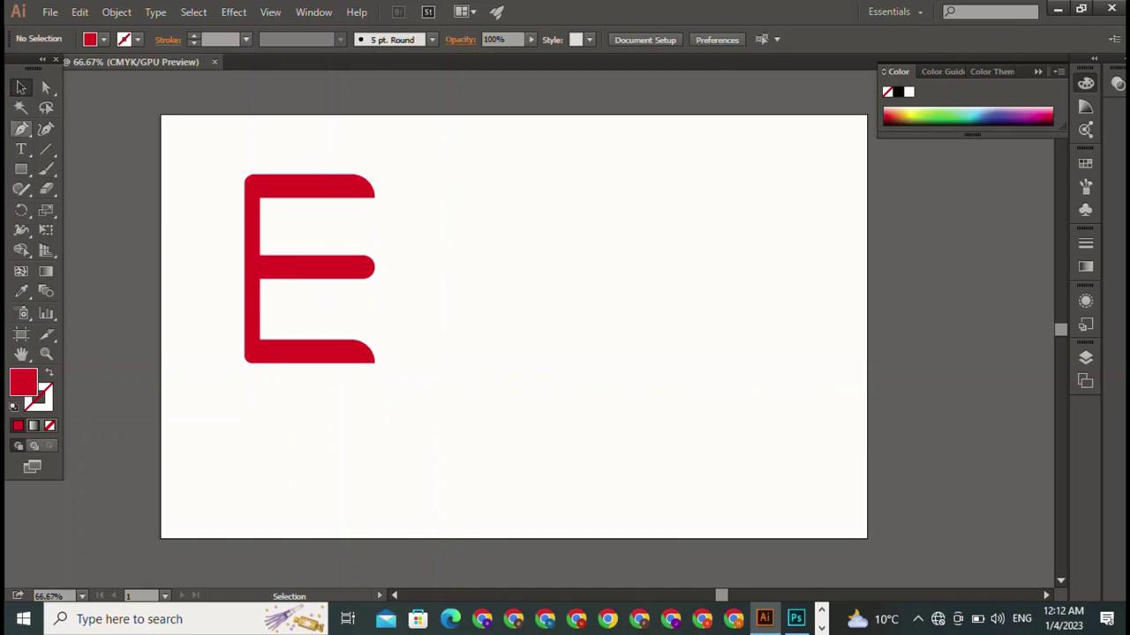
# Step: Type a black 'x' right of the E and set it to the Inkland font
pyautogui.click(21, 148)
pyautogui.click(452, 264)
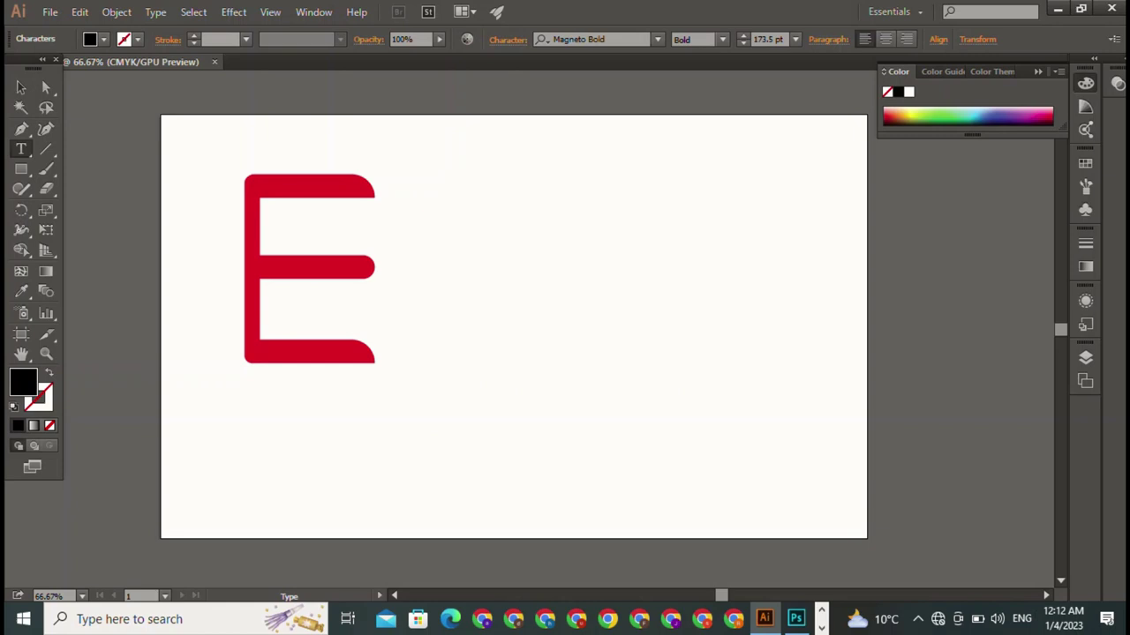
pyautogui.write('x')
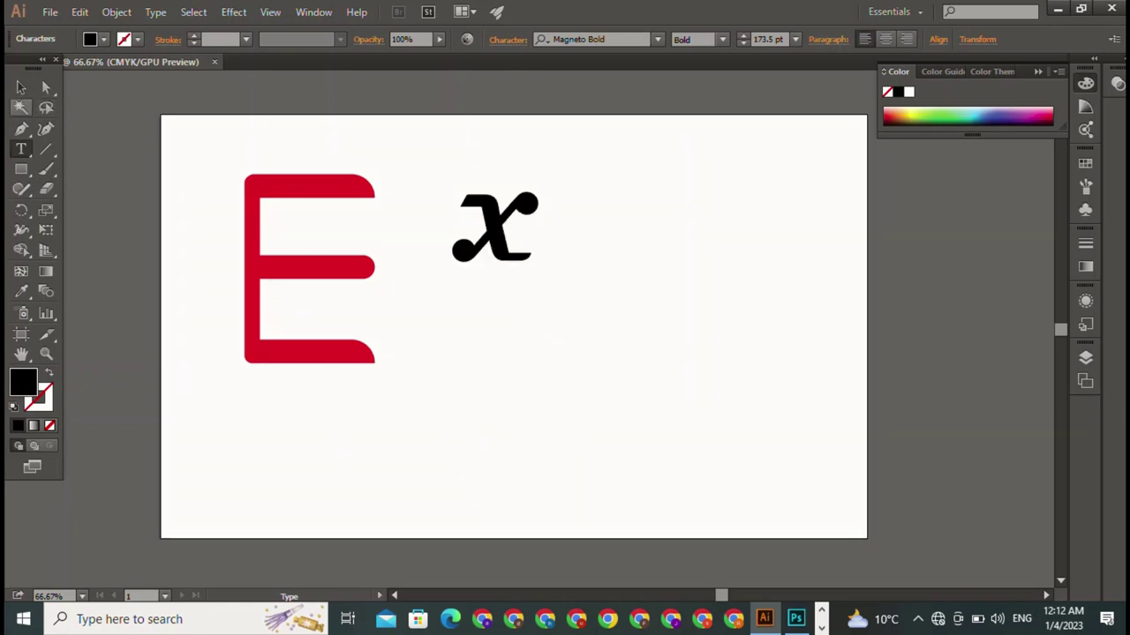
pyautogui.click(21, 87)
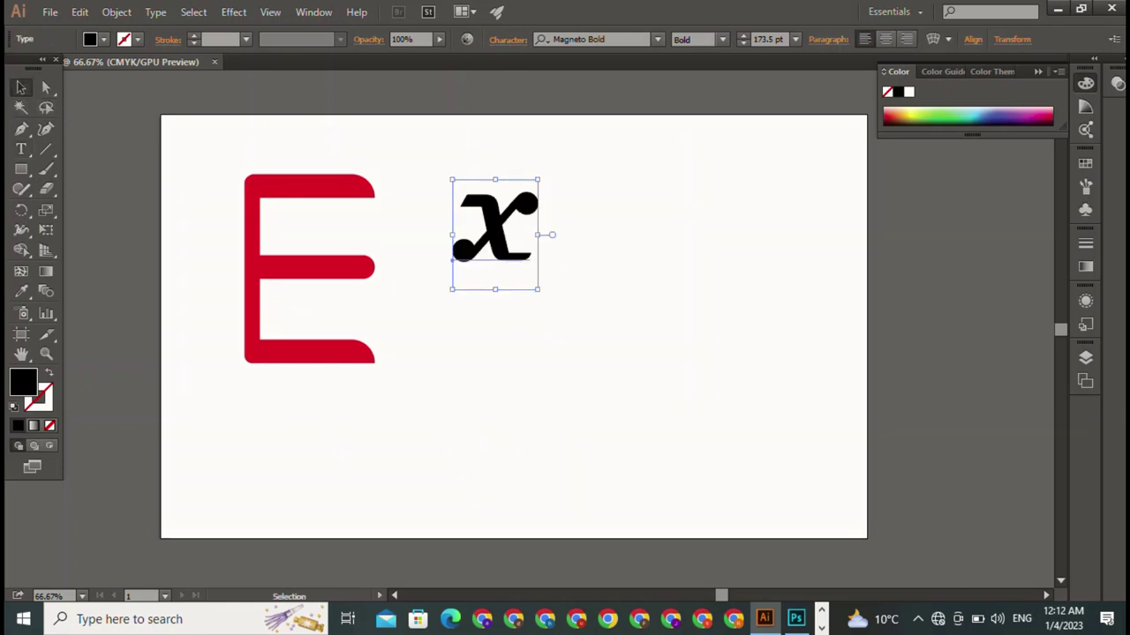
pyautogui.click(722, 39)
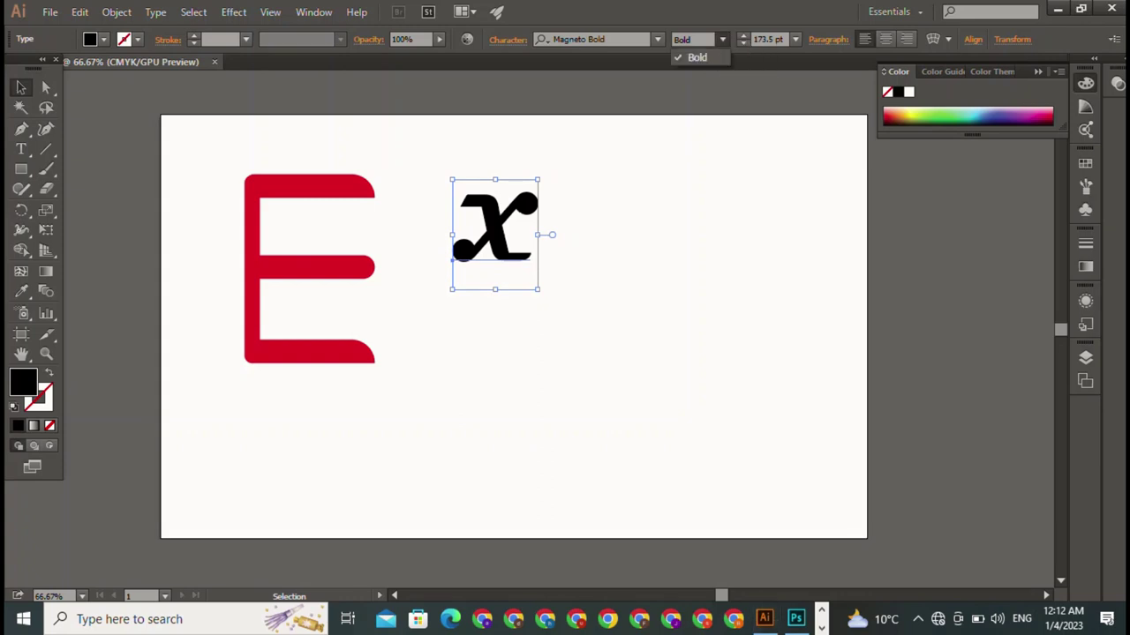
pyautogui.click(658, 38)
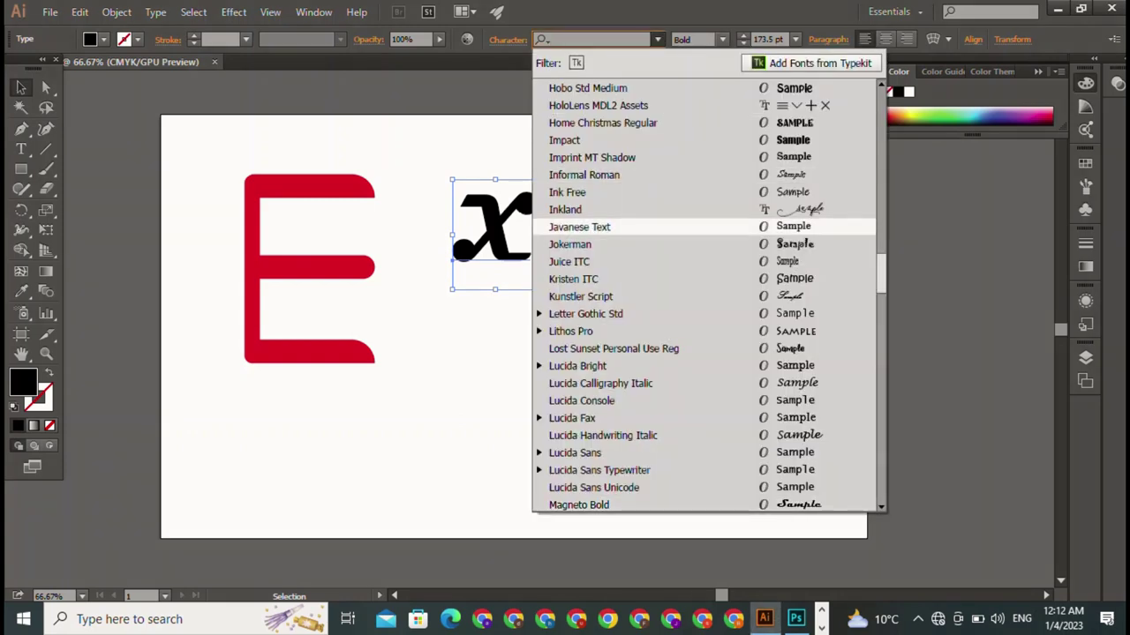
pyautogui.click(618, 209)
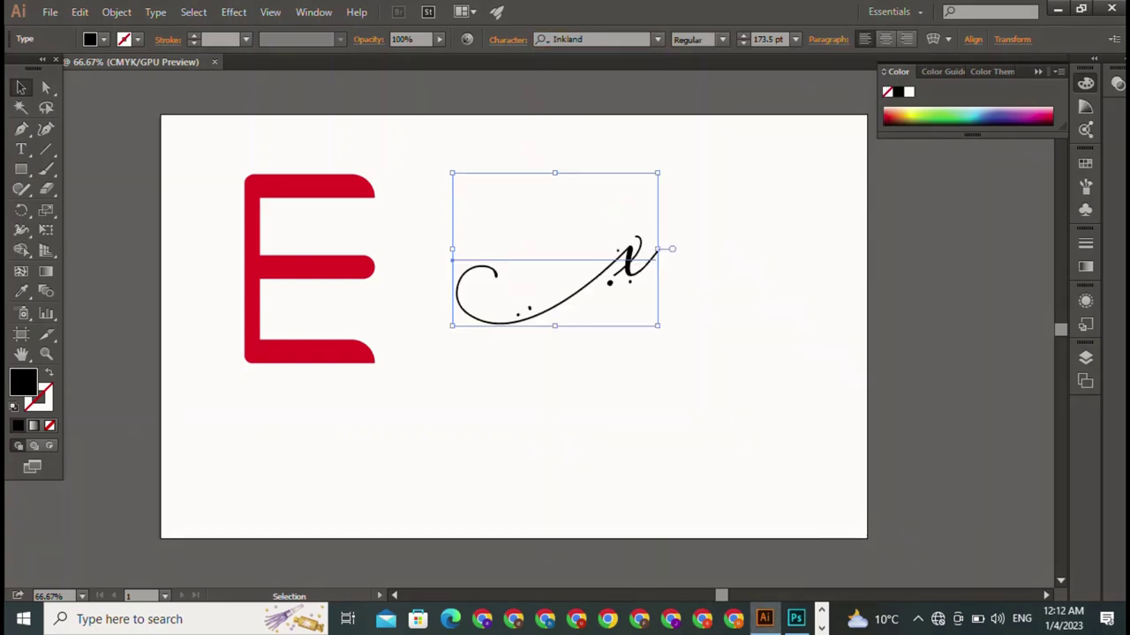
# Step: Move the script x so its swash sweeps across the E's lower half
pyautogui.moveTo(547, 300)
pyautogui.mouseDown()
pyautogui.moveTo(390, 324)
pyautogui.moveTo(355, 311)
pyautogui.mouseUp()
pyautogui.hotkey('ctrl', 'shift', 'a')
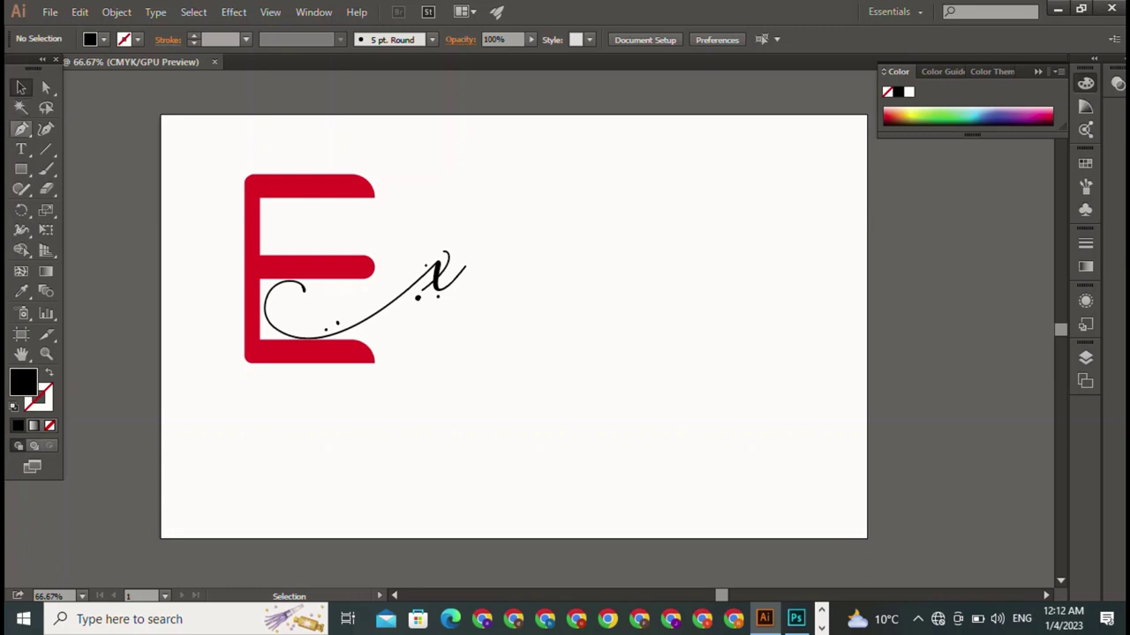
pyautogui.click(21, 149)
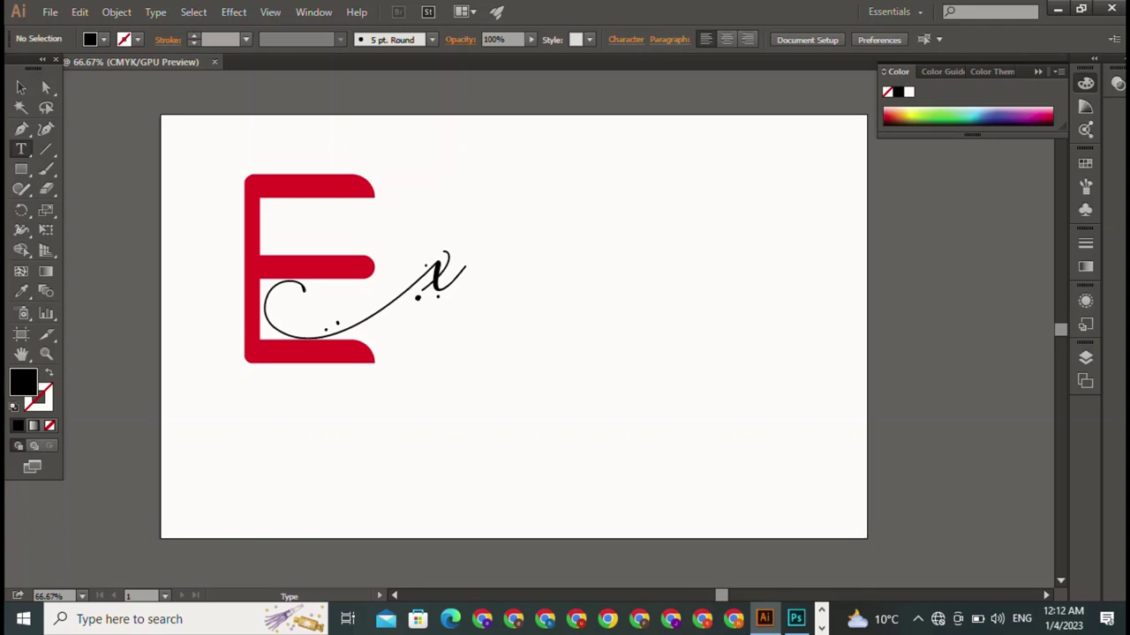
# Step: Type a script 't' as a new text object near the x
pyautogui.click(429, 265)
pyautogui.press('Return')
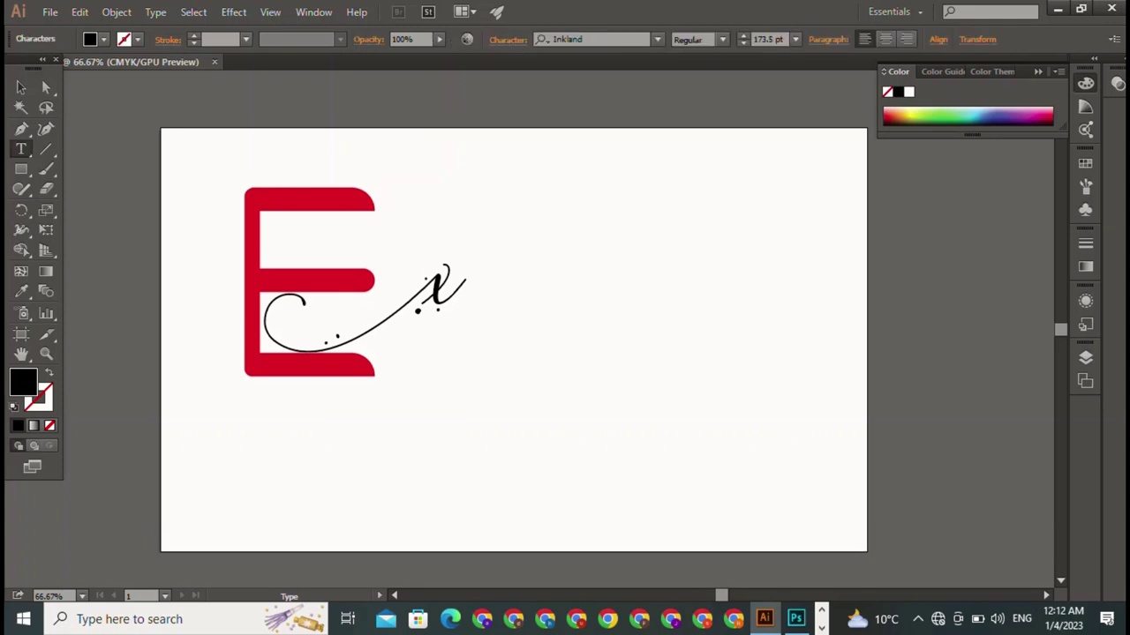
pyautogui.write('t')
pyautogui.press('Escape')
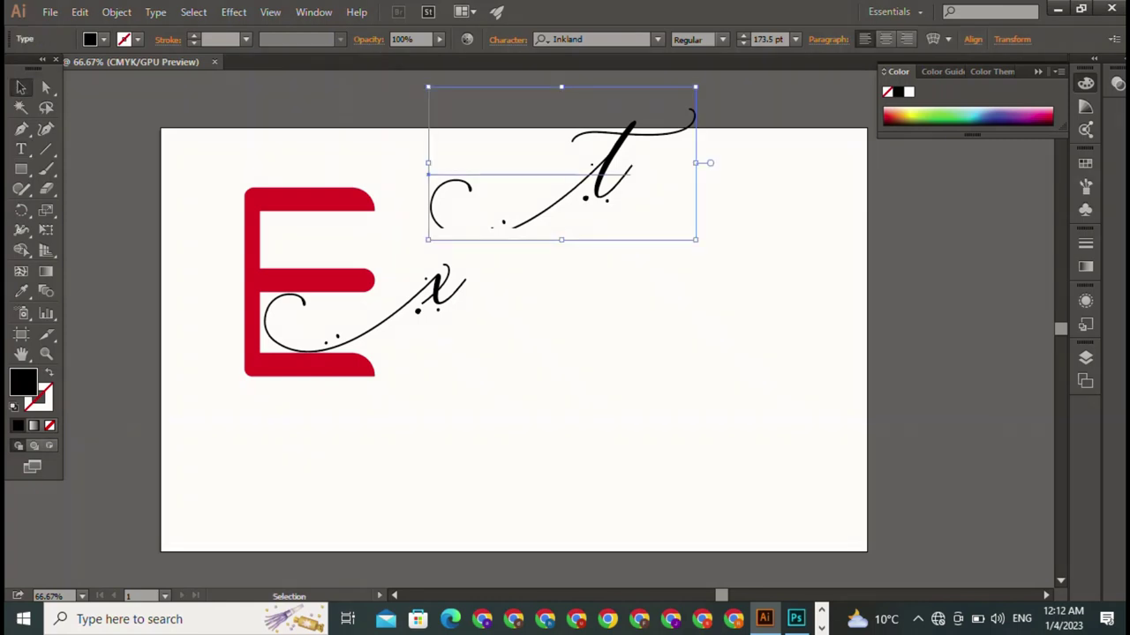
pyautogui.hotkey('ctrl', 'shift', 'a')
# Step: Scale the t to about 144 pt and position it overlapping the x
pyautogui.moveTo(573, 203)
pyautogui.mouseDown()
pyautogui.moveTo(565, 335)
pyautogui.moveTo(446, 320)
pyautogui.mouseUp()
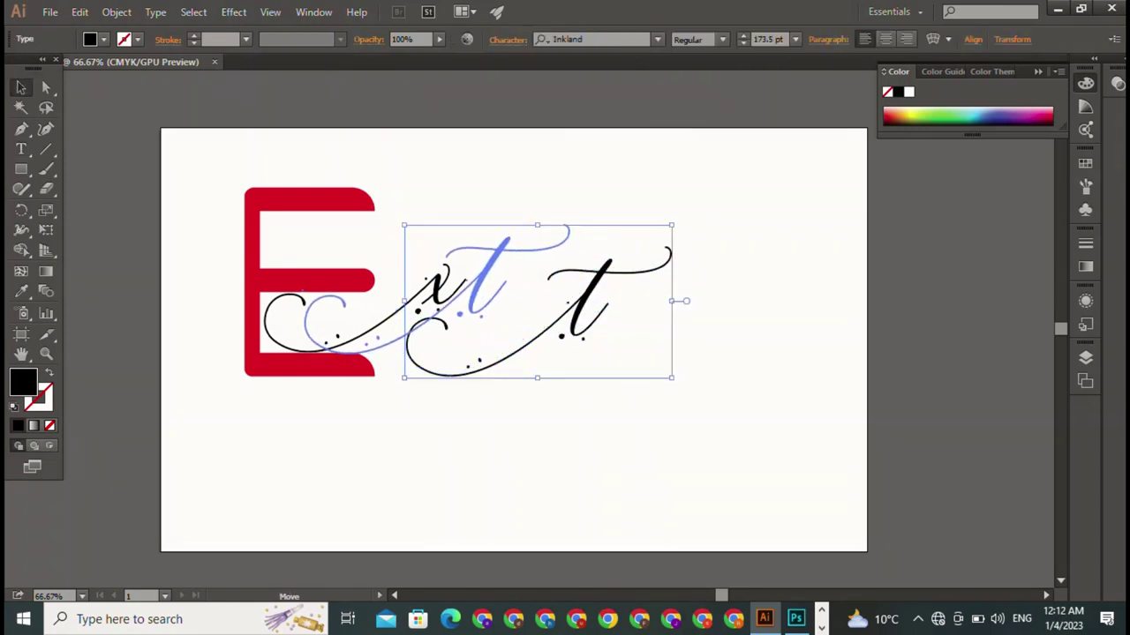
pyautogui.moveTo(447, 313); pyautogui.dragTo(414, 318)
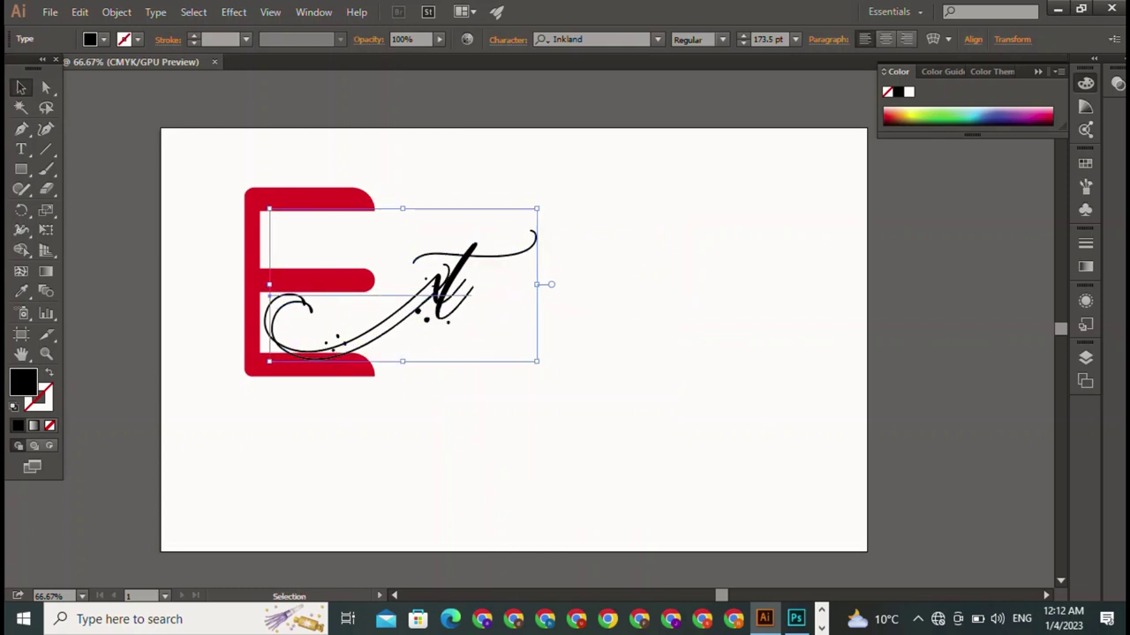
pyautogui.moveTo(537, 209); pyautogui.dragTo(491, 235)
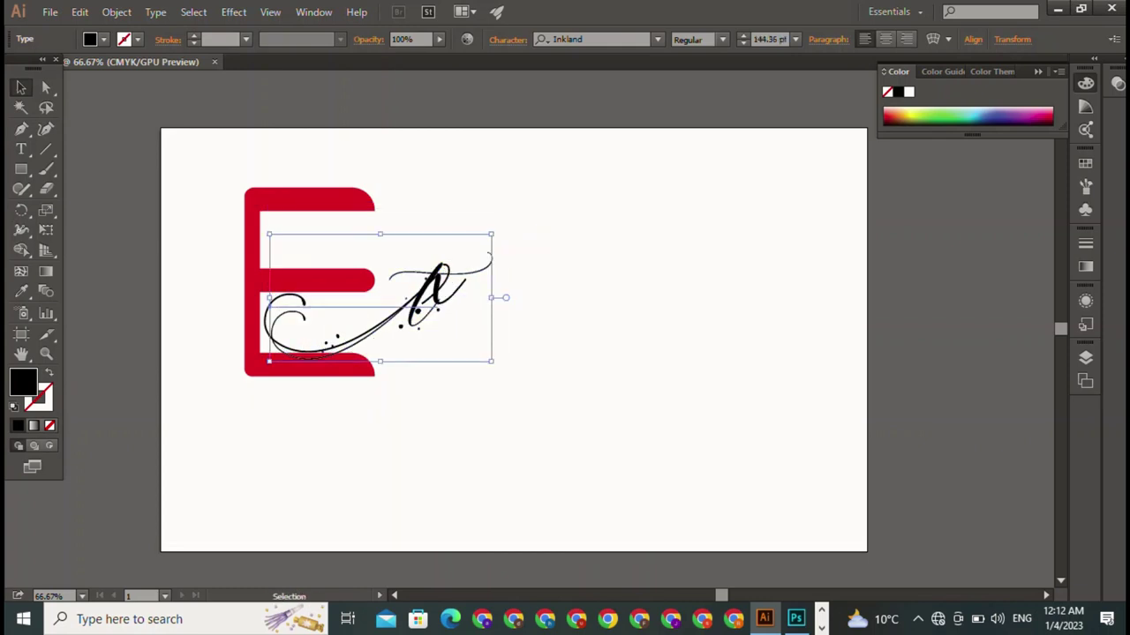
pyautogui.moveTo(433, 295)
pyautogui.mouseDown()
pyautogui.moveTo(443, 286)
pyautogui.moveTo(432, 283)
pyautogui.mouseUp()
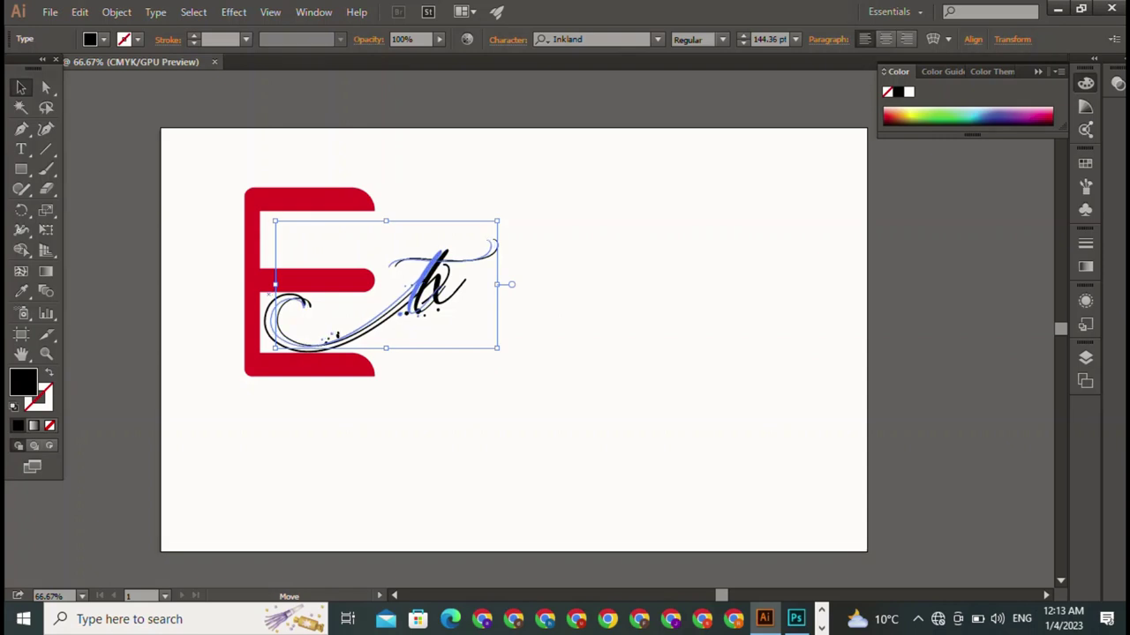
pyautogui.hotkey('ctrl', 'shift', 'a')
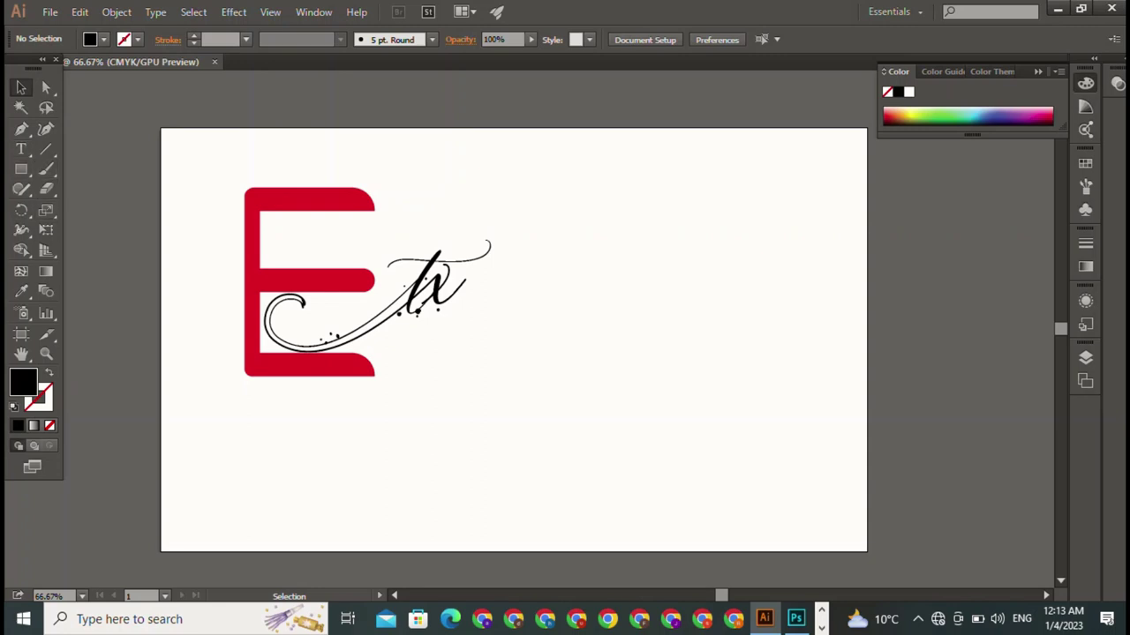
# Step: Draw a thin black rule beneath the E, extending past the script letters, and nudge it up slightly
pyautogui.click(21, 168)
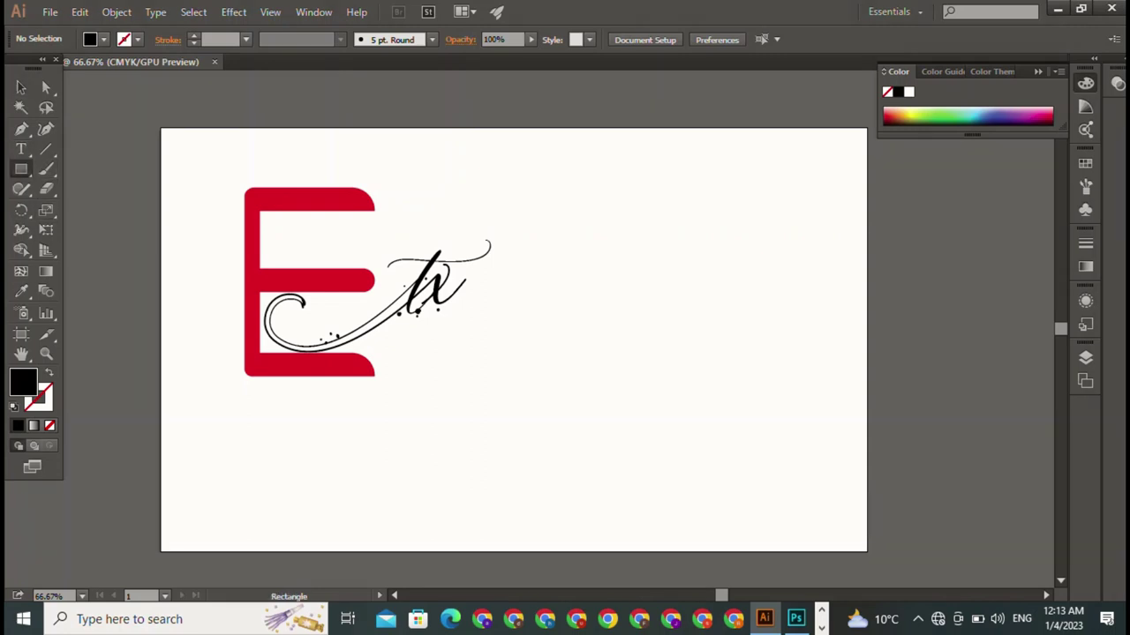
pyautogui.moveTo(234, 390); pyautogui.dragTo(504, 390)
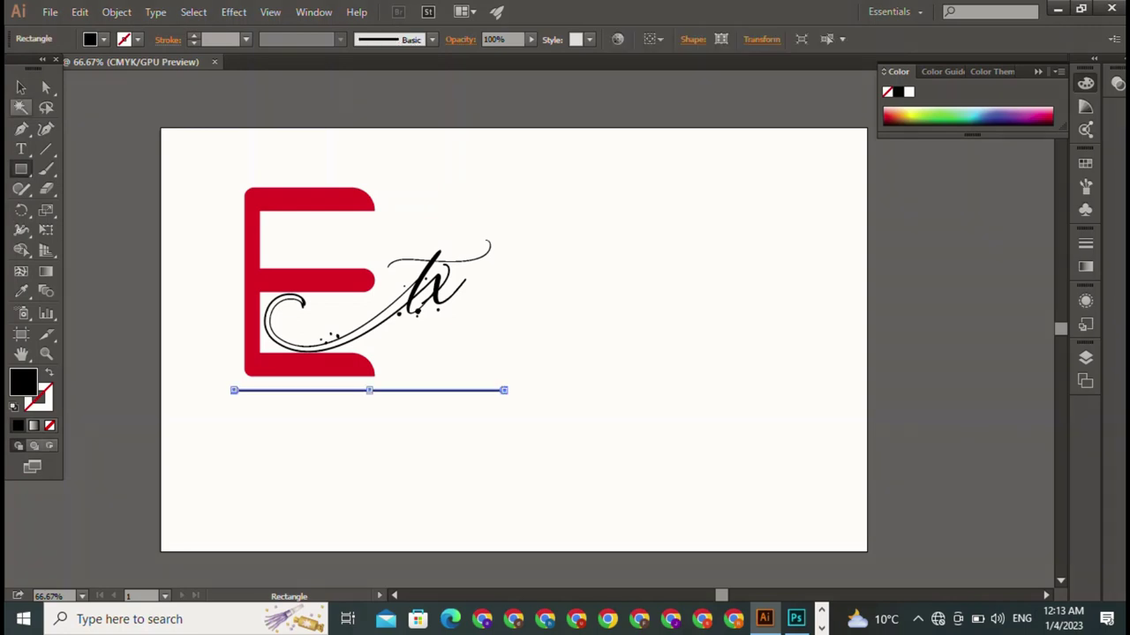
pyautogui.click(21, 86)
pyautogui.hotkey('ctrl', 'shift', 'a')
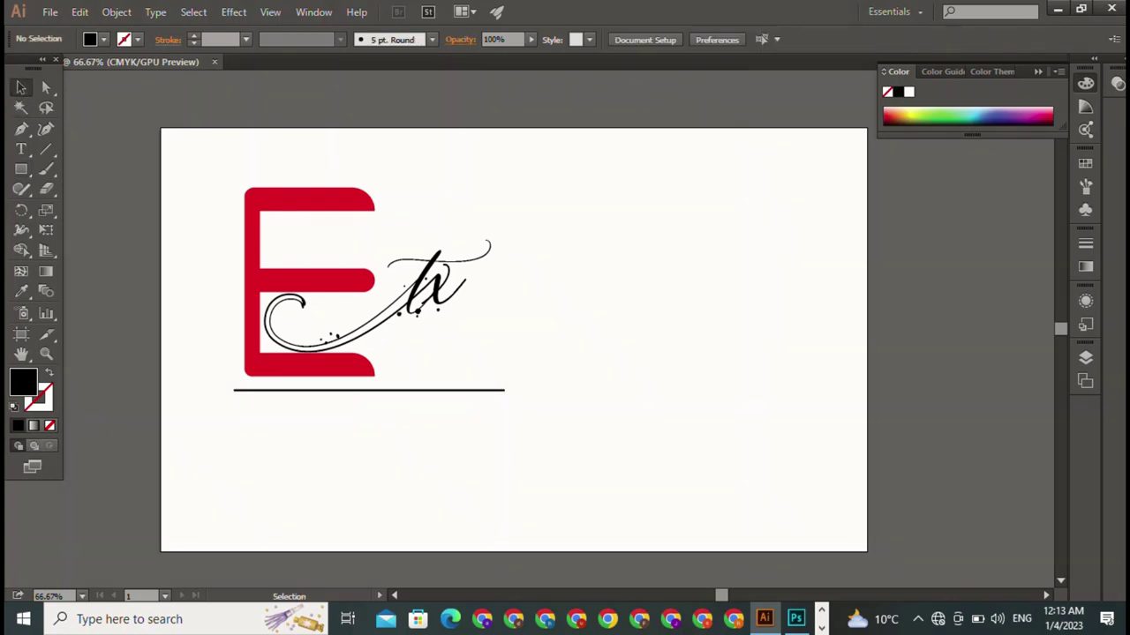
pyautogui.moveTo(369, 390); pyautogui.dragTo(369, 383)
pyautogui.hotkey('ctrl', 'shift', 'a')
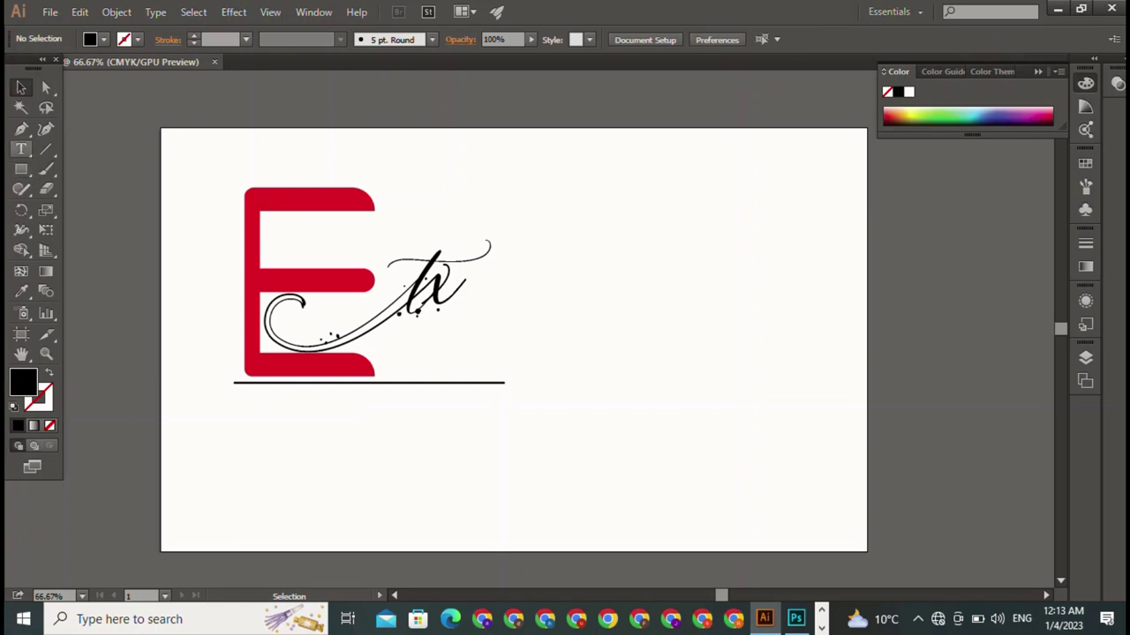